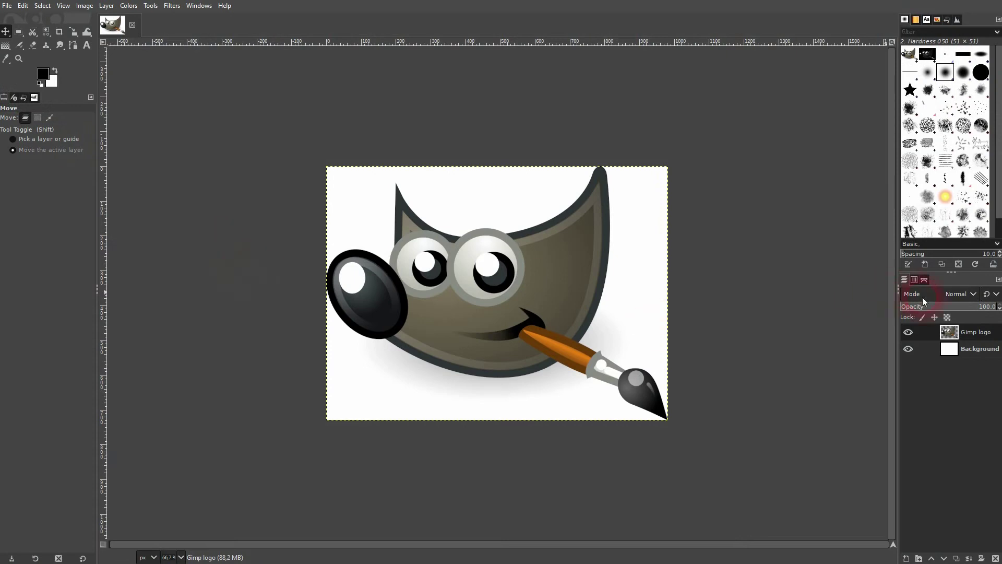
Create a new blank white image 300 px wide and 300 px high next to the logo image
left_click(907, 331)
left_click(908, 331)
left_click(7, 7)
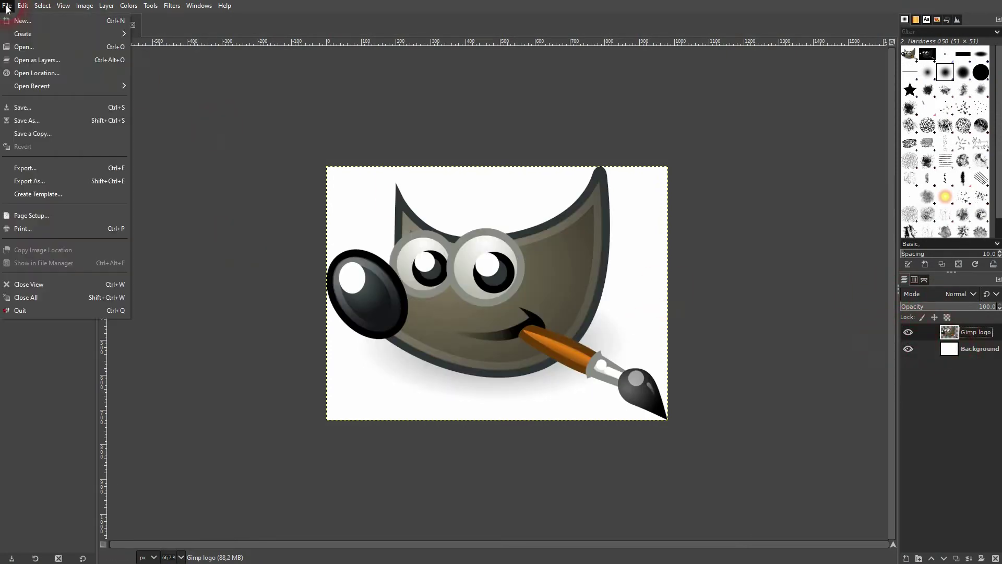
left_click(22, 20)
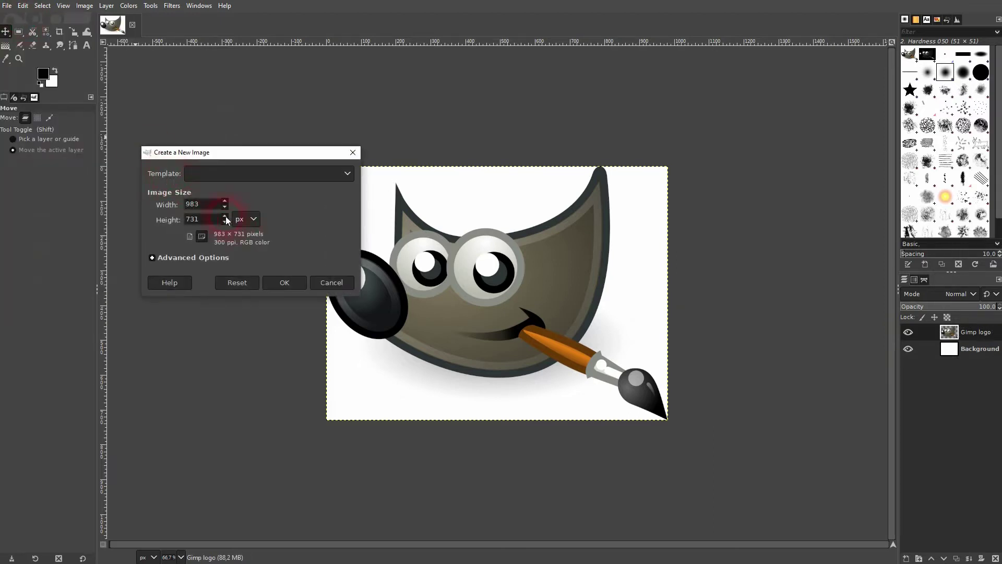
type("300")
key("Tab")
type("300")
left_click(292, 286)
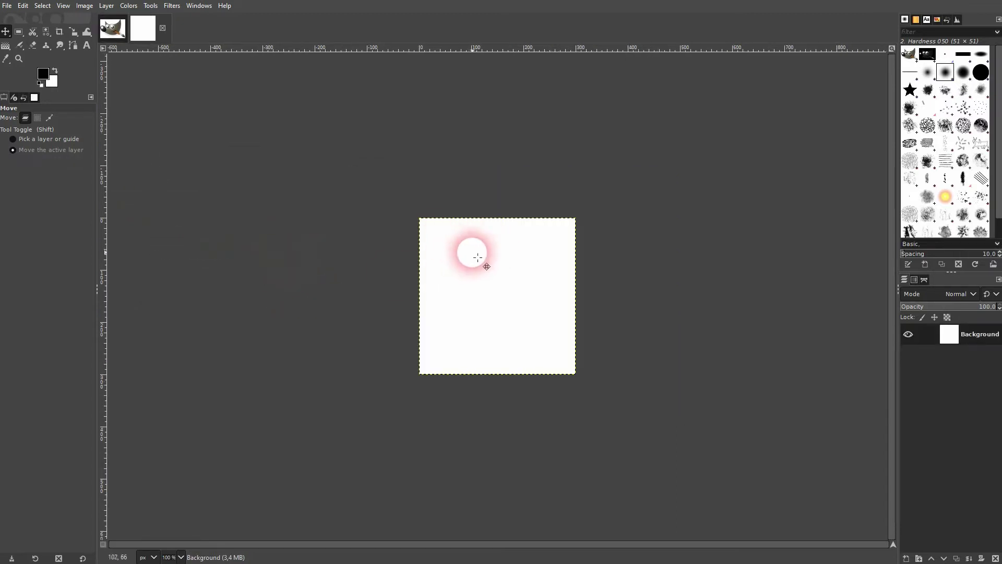
Copy the logo layer into the white image and name the pasted layer 'Gimp Logo'
left_click(112, 29)
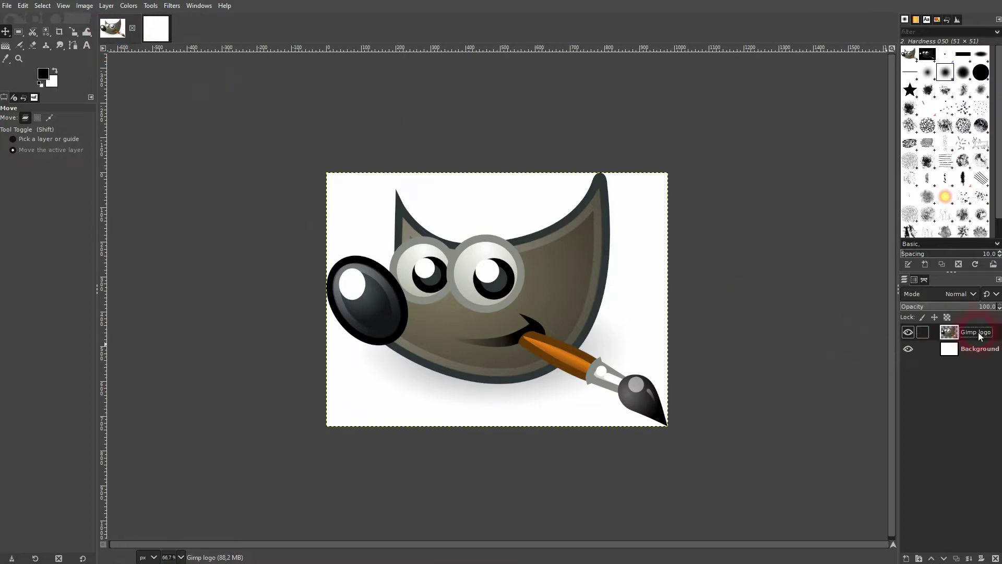
key("ctrl+c")
left_click(155, 28)
key("ctrl+v")
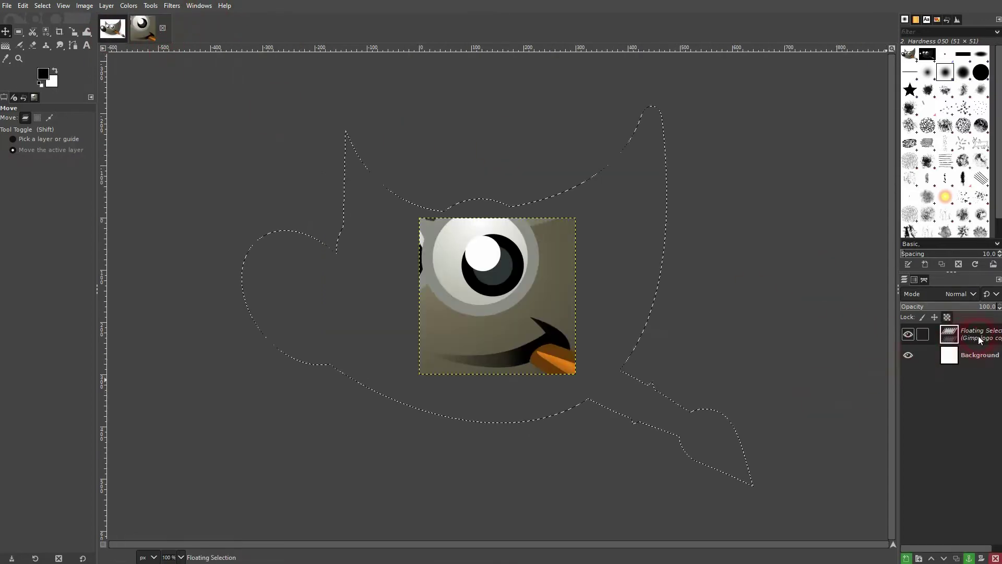
double_click(979, 336)
type("Gimp Logo")
key("Return")
Scale the Gimp Logo layer down to 286×213 pixels
left_click(371, 157)
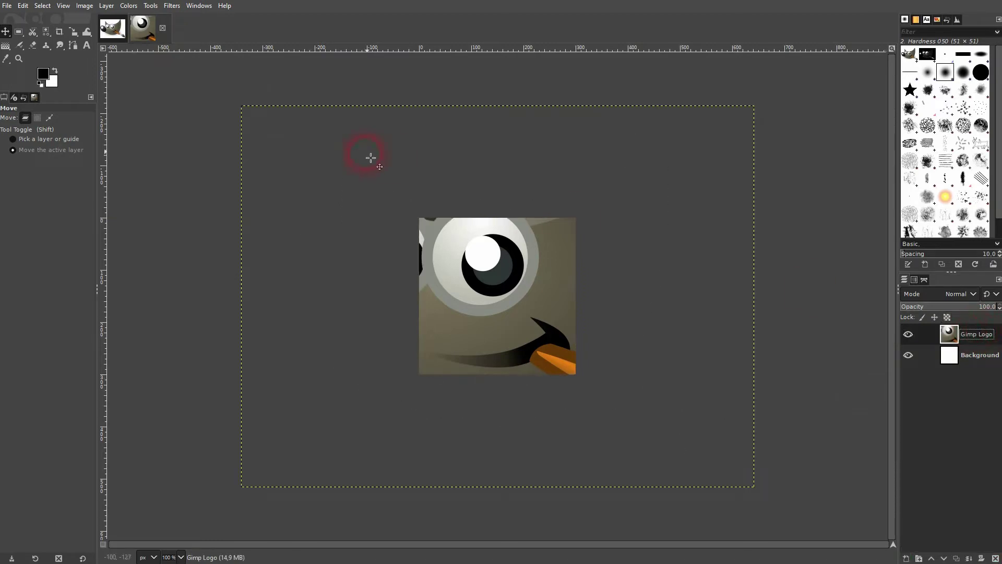
key("shift+s")
left_click(461, 170)
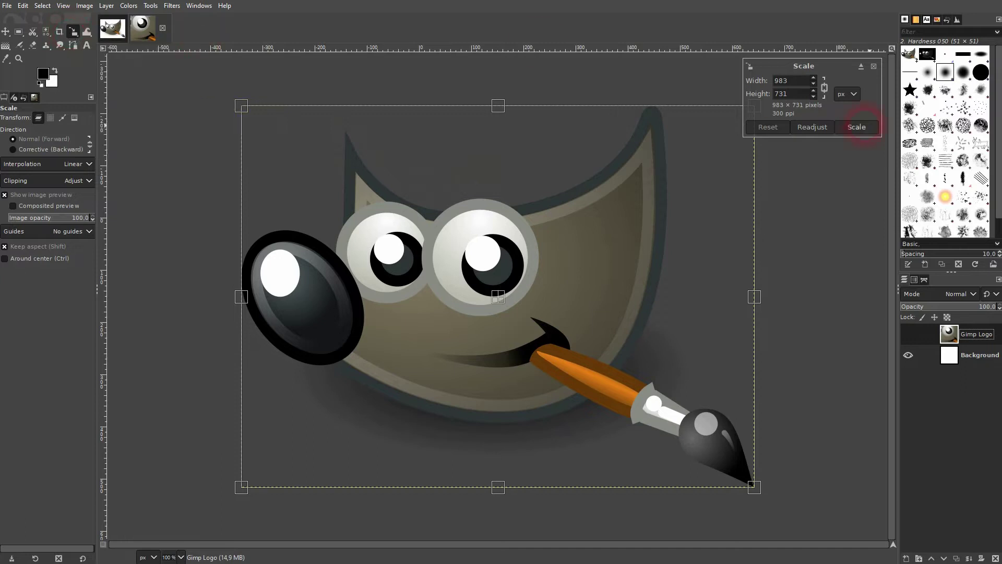
left_click_drag(760, 298, 572, 297)
left_click(856, 127)
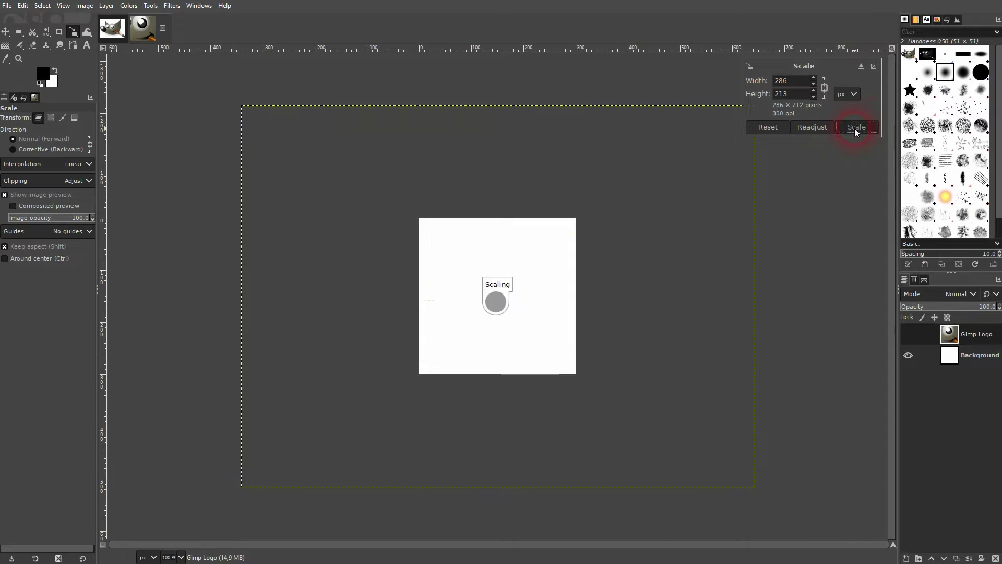
scroll(548, 313, "up", 2)
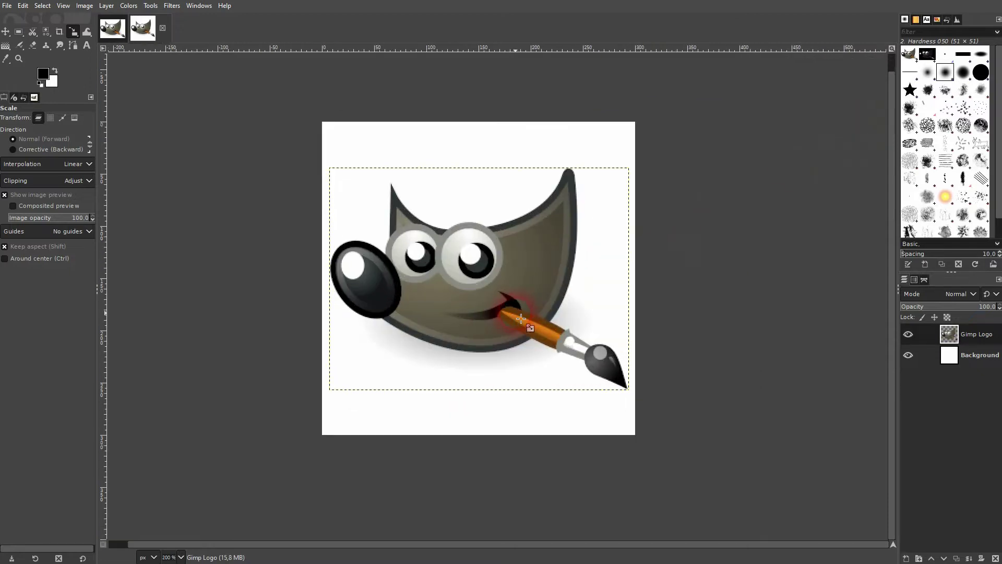
left_click(547, 165)
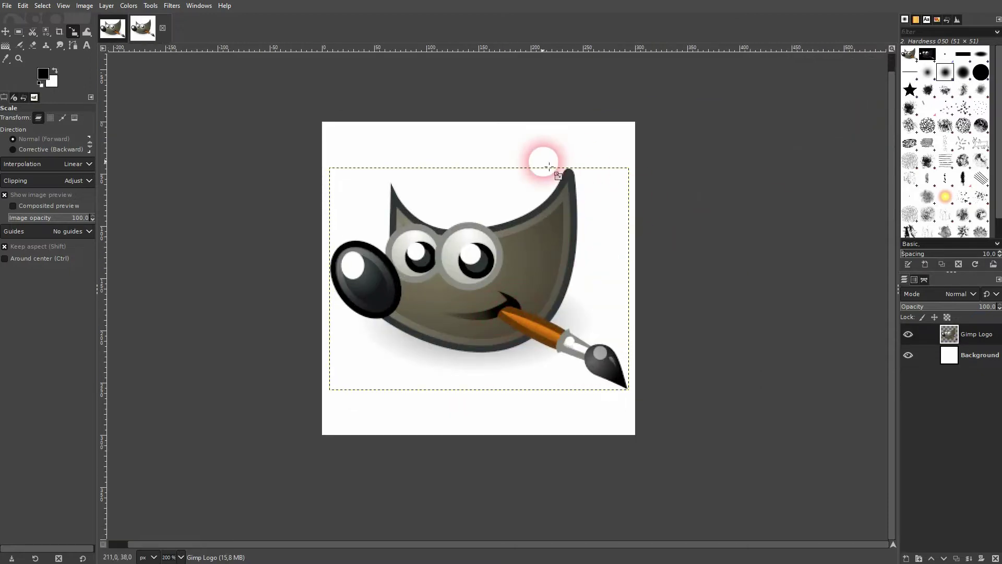
left_click_drag(549, 166, 552, 189)
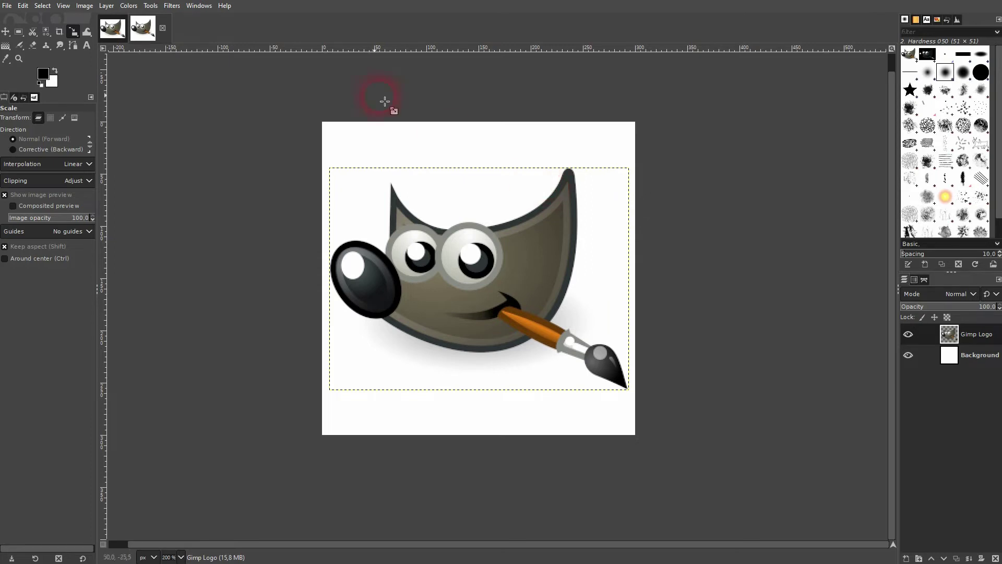
Use Filters > Map > Tile at 1280×720 with a new image to tile the logo
left_click(171, 5)
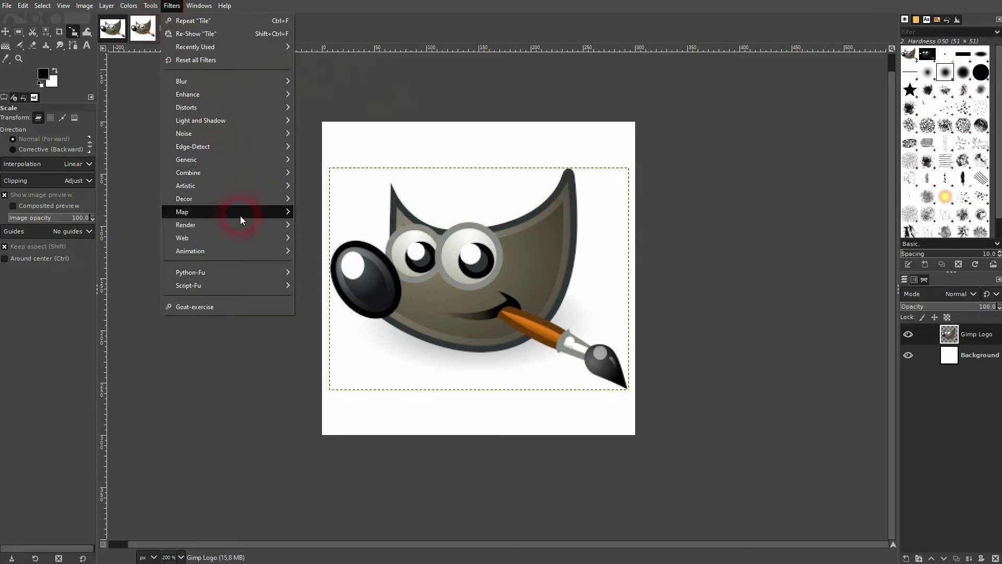
mouse_move(240, 212)
left_click(363, 355)
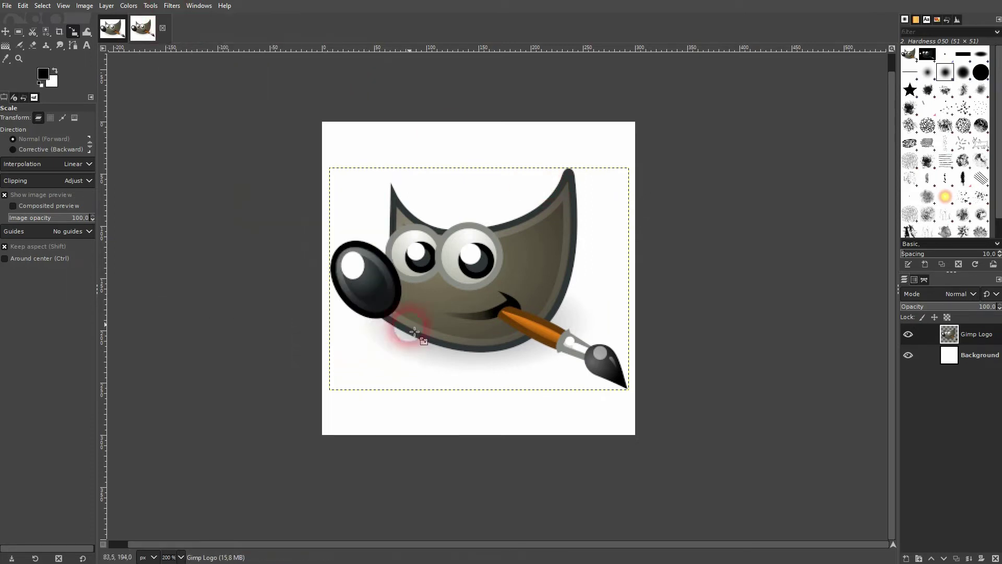
left_click_drag(351, 178, 173, 183)
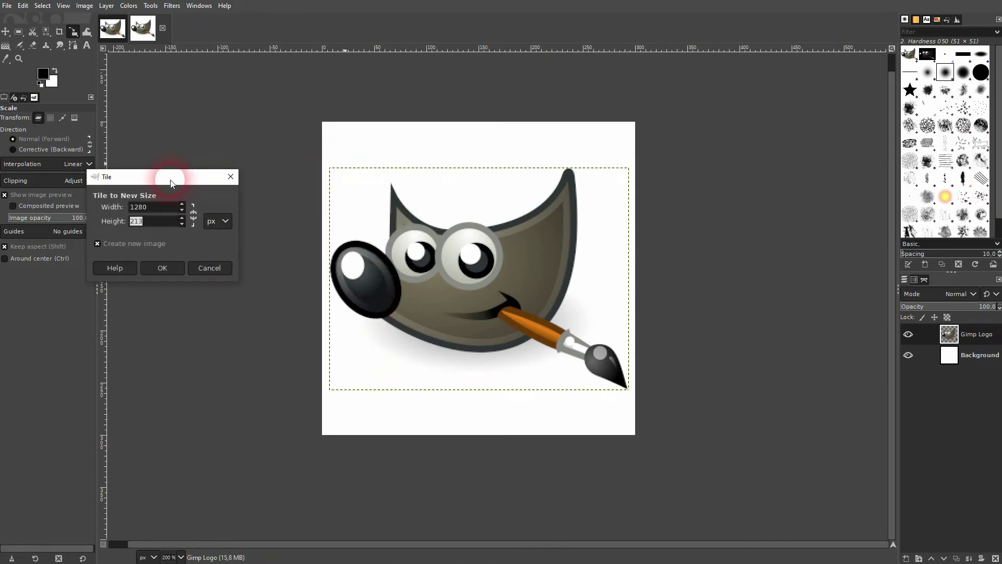
left_click(166, 271)
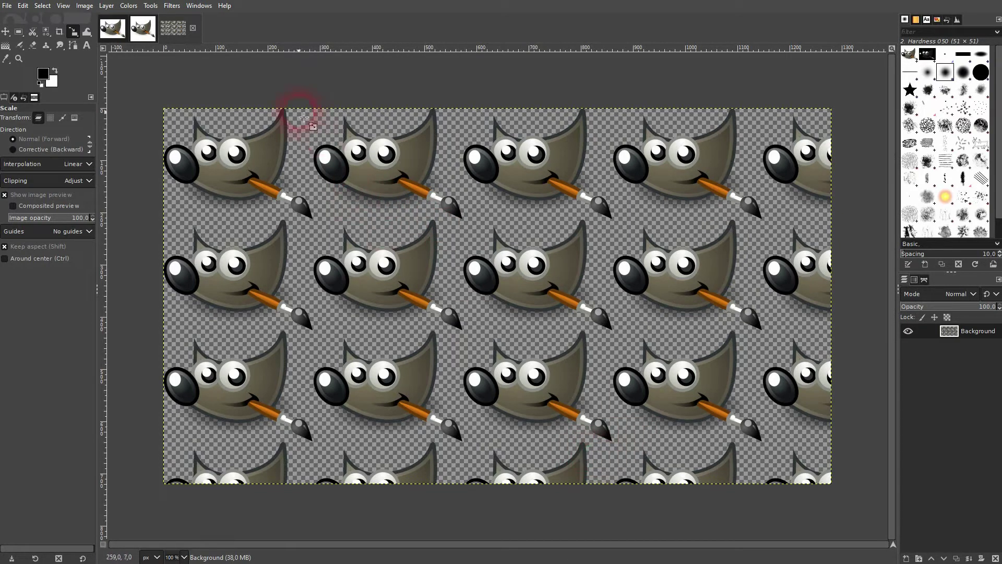
Try moving the tiled layer, undo the move, and return to the white logo image
left_click(6, 31)
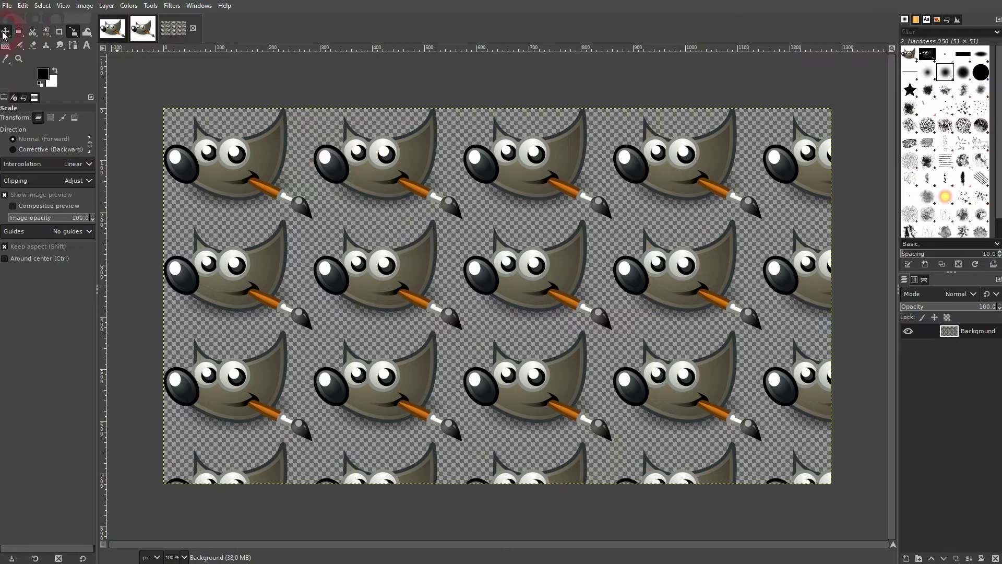
left_click_drag(267, 146, 272, 99)
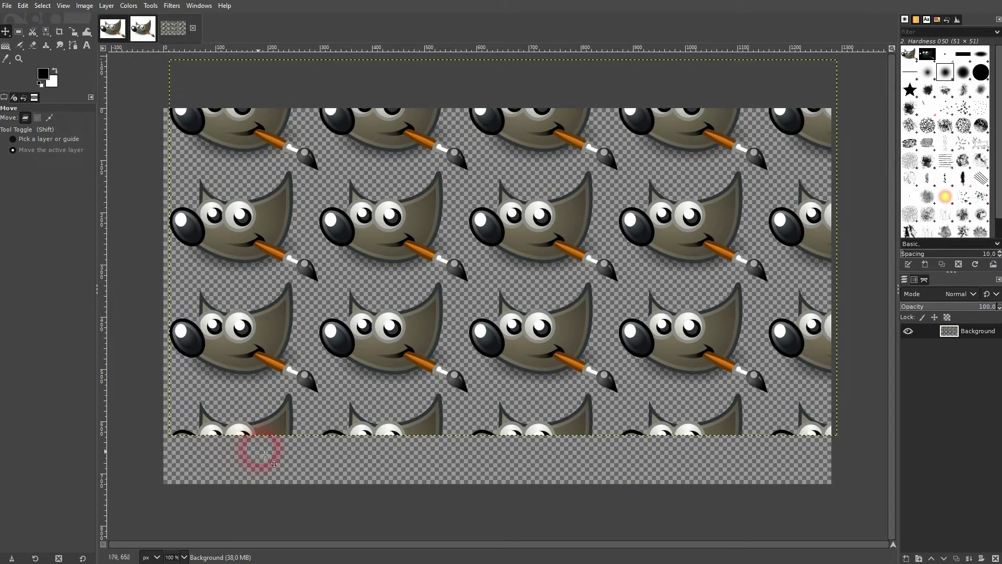
key("ctrl+z")
key("ctrl+z")
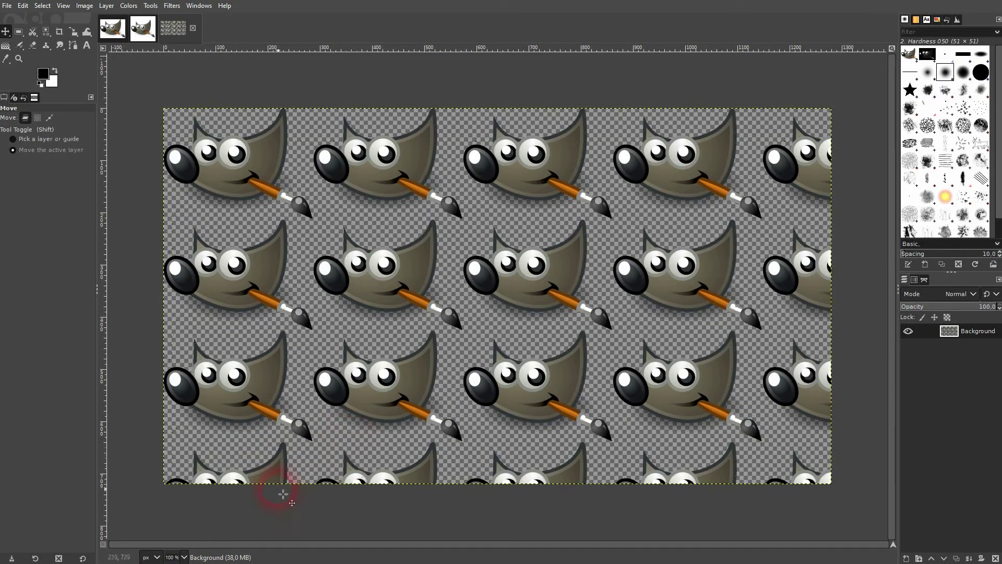
left_click(146, 38)
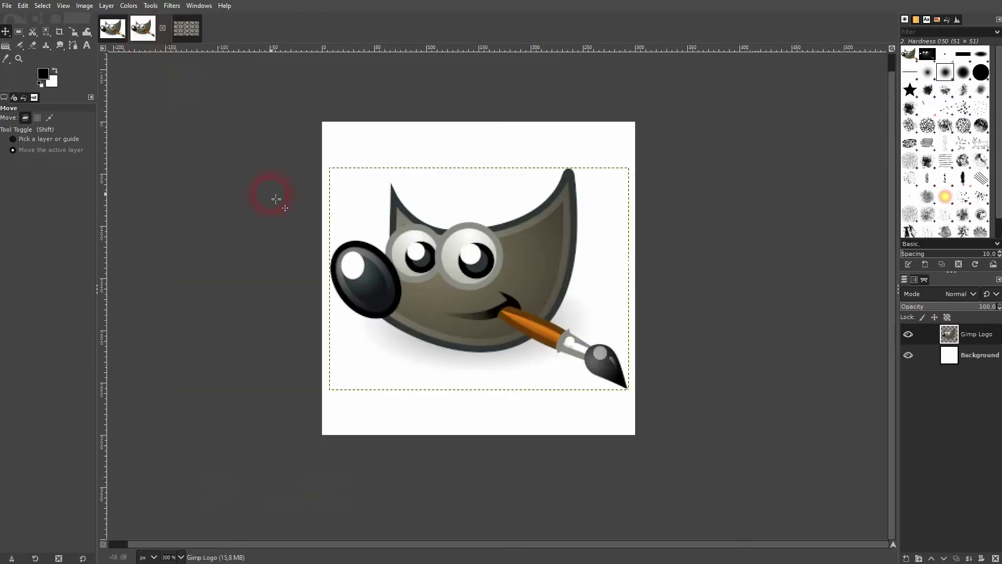
Create a new blank white image 250 px wide and 300 px high
left_click(192, 50)
left_click(8, 6)
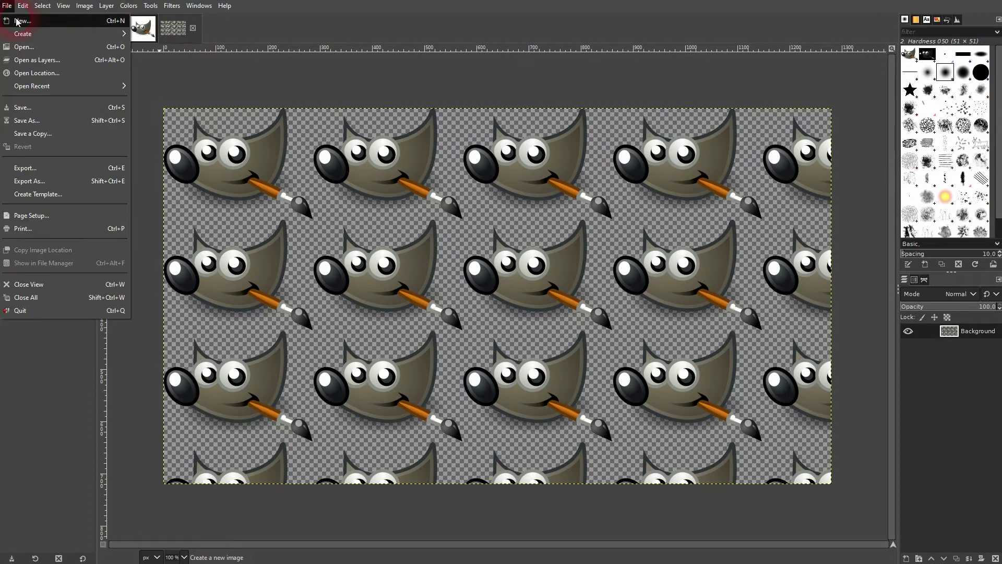
left_click(22, 20)
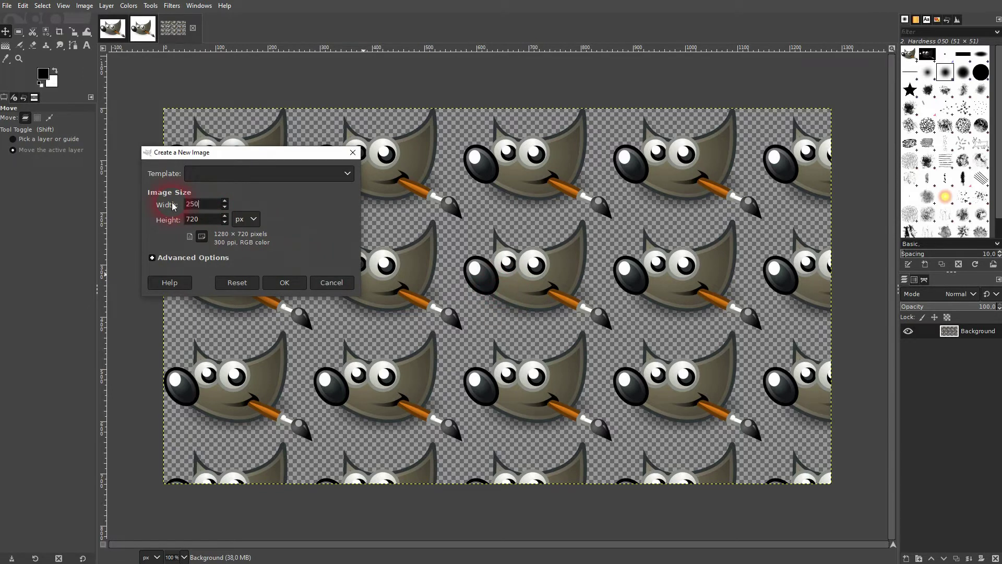
key("Tab")
type("3")
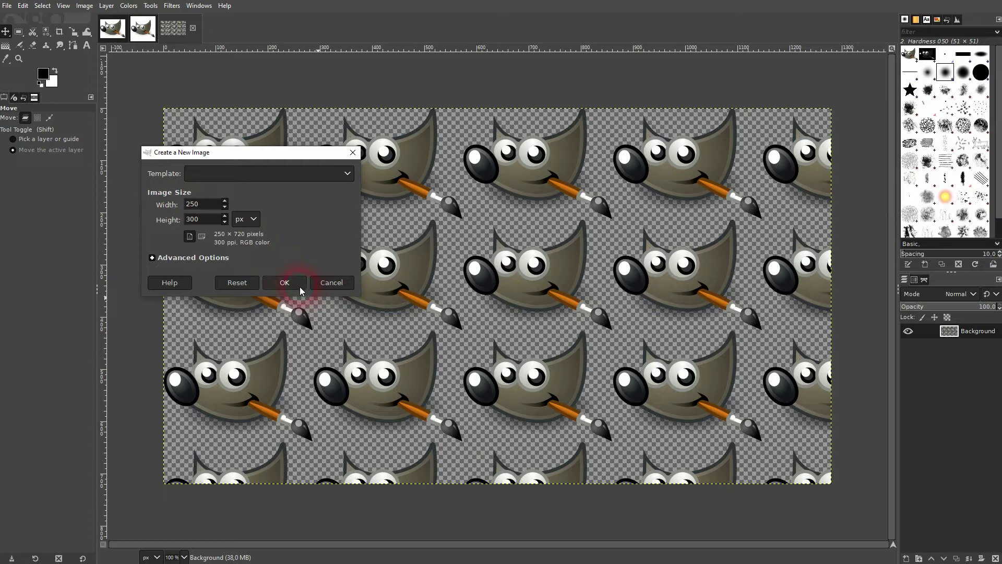
left_click(300, 286)
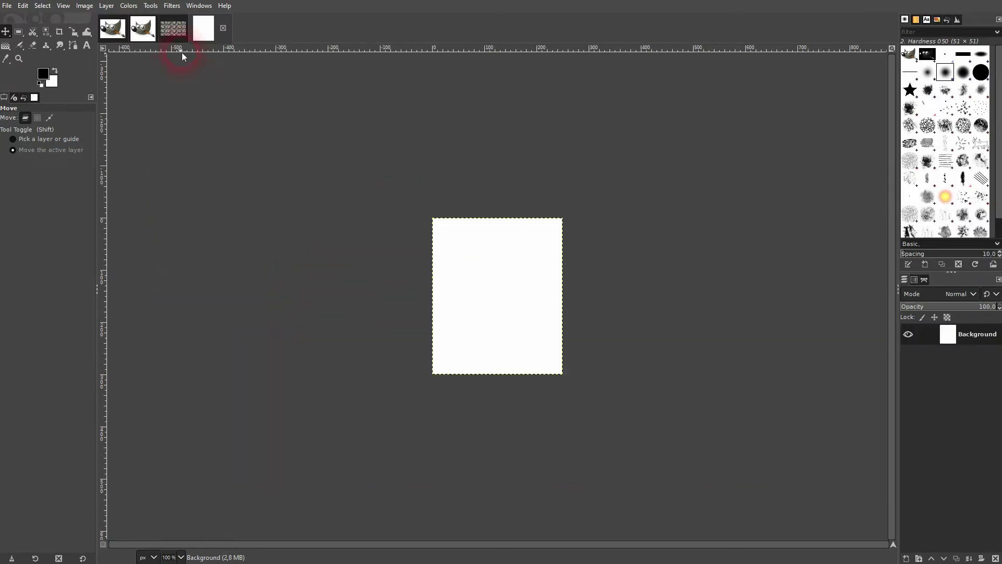
Copy the Gimp Logo layer into the 250×300 image and rename the pasted layer 'Logo2'
left_click(143, 27)
left_click(992, 337)
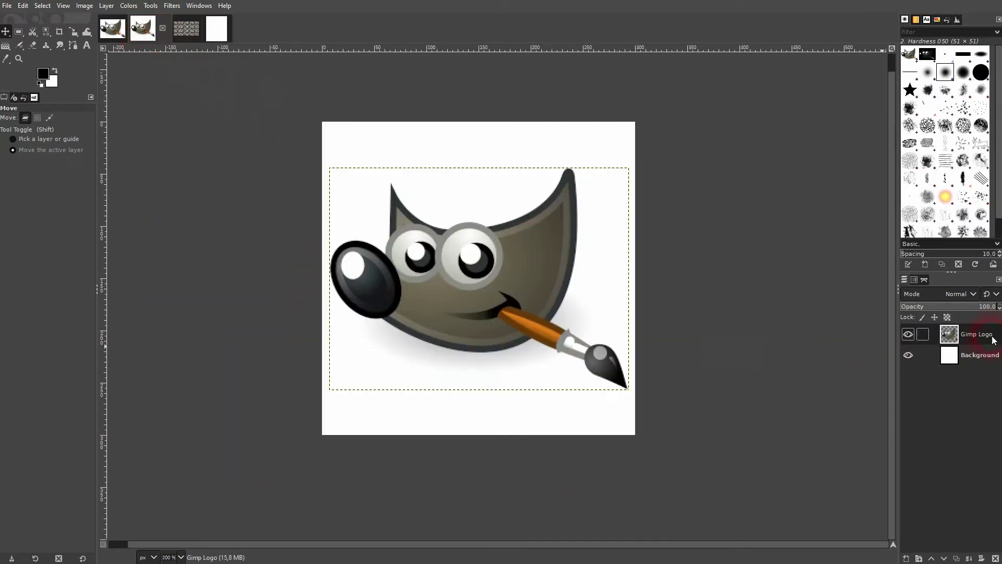
key("ctrl+c")
left_click(243, 86)
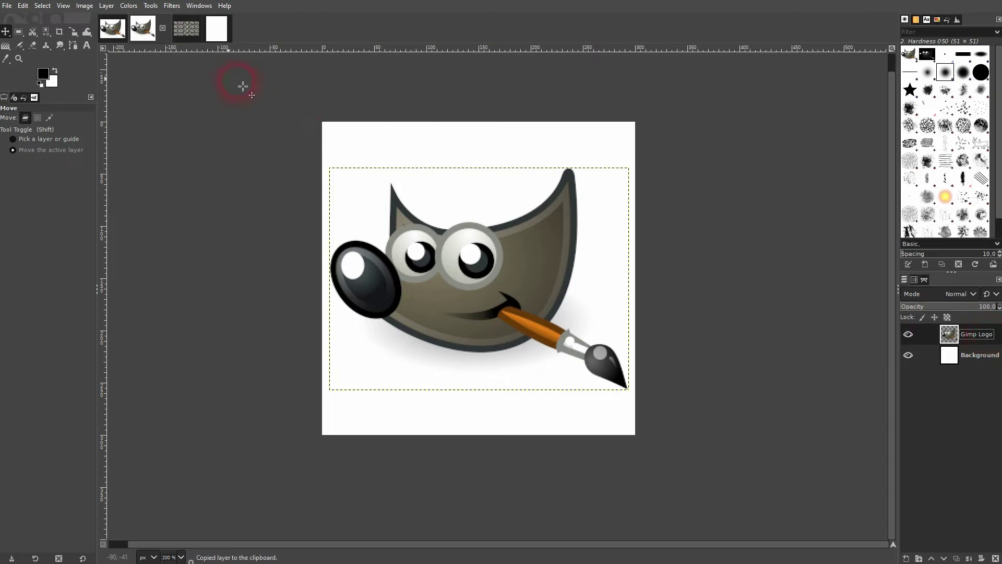
left_click(211, 33)
left_click(559, 346)
key("ctrl+v")
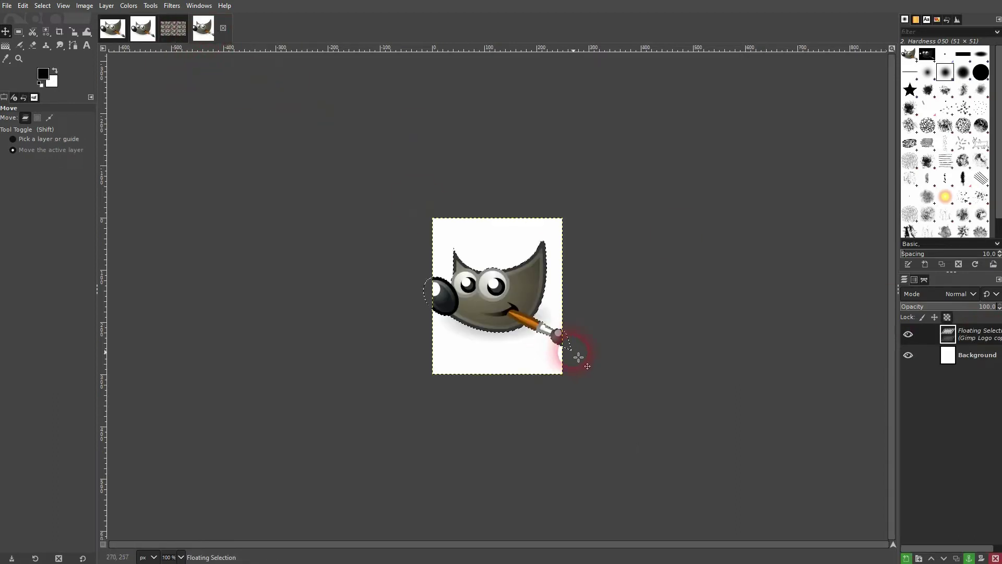
left_click(501, 309)
double_click(985, 335)
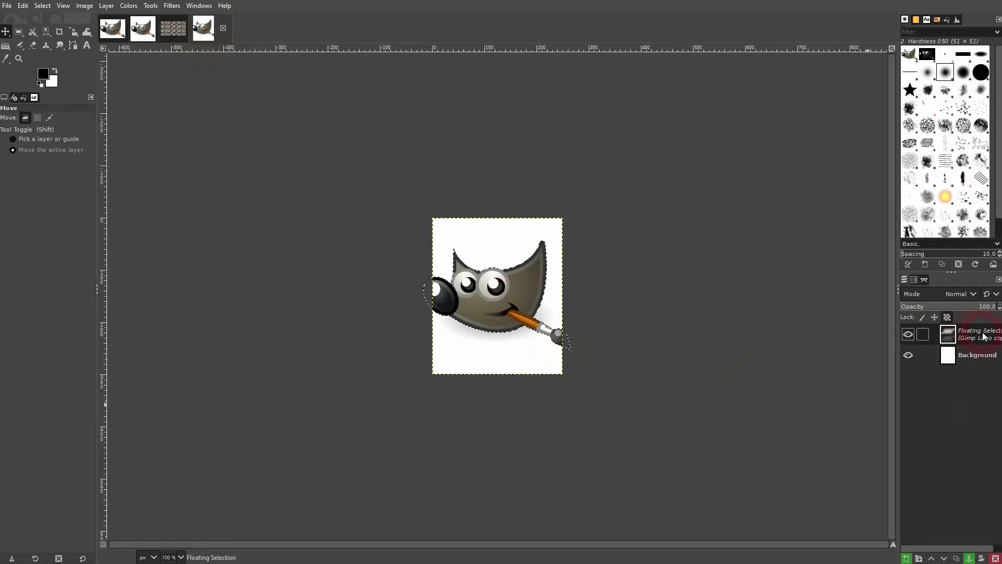
type("Logo2")
key("Return")
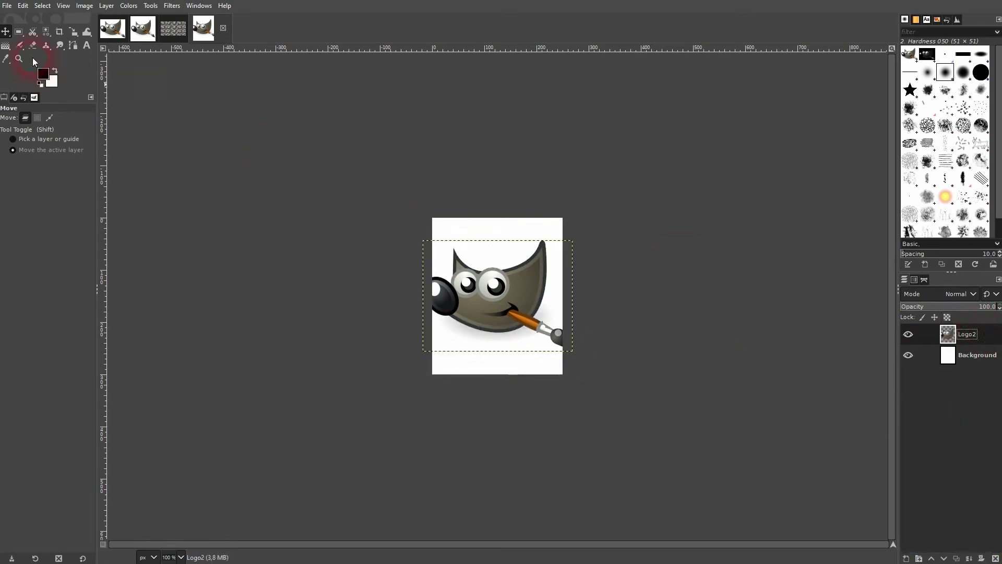
Nudge Logo2 slightly right and down, then scale it to about 240×178 pixels
left_click(592, 324)
left_click_drag(498, 313, 500, 317)
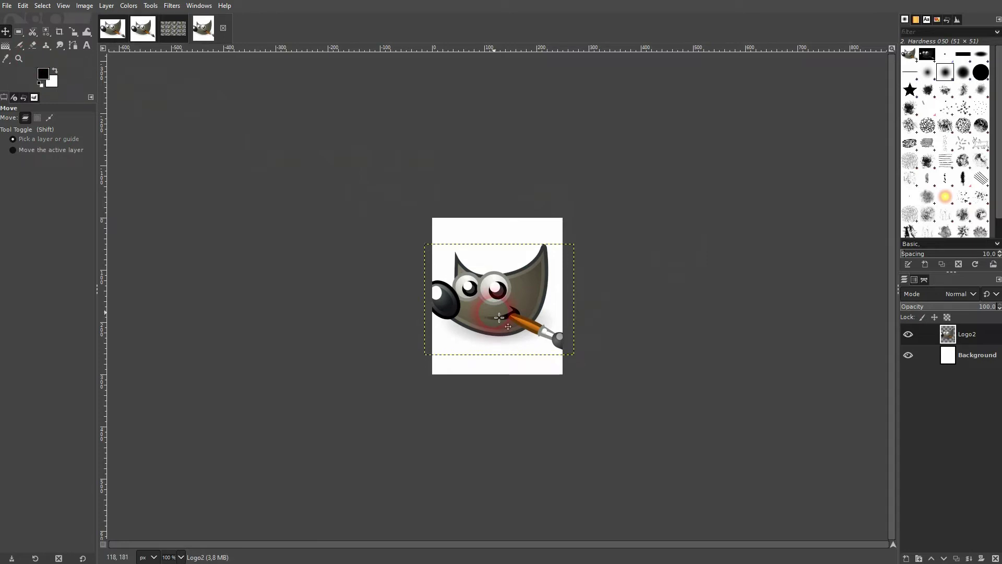
key("shift+s")
left_click(647, 318)
left_click_drag(584, 313, 567, 304)
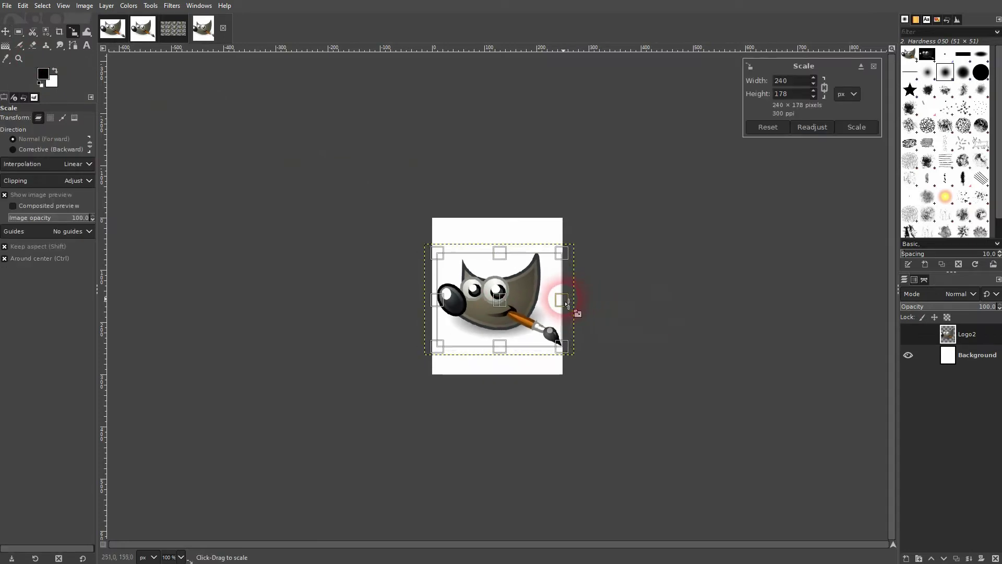
left_click(856, 127)
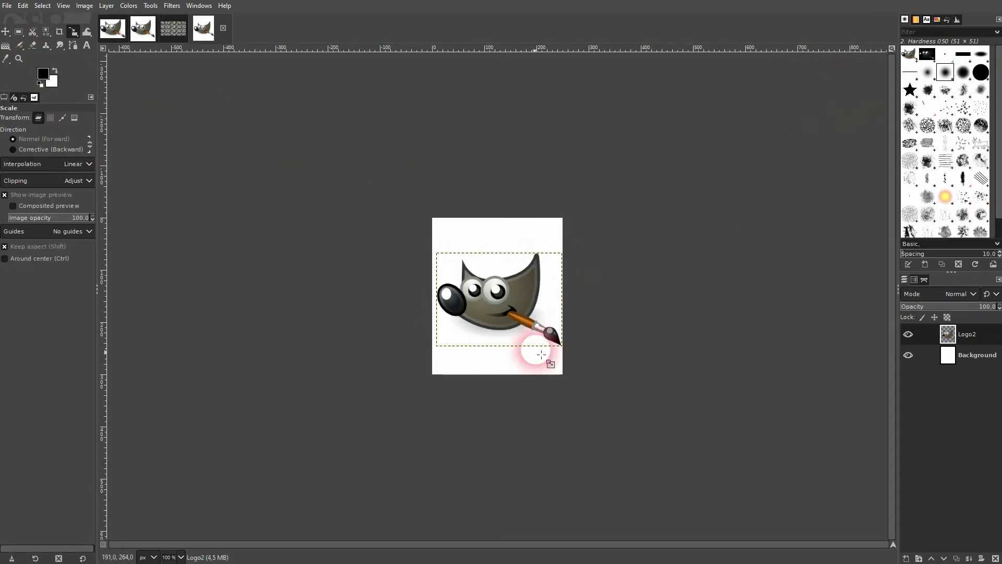
scroll(497, 345, "up", 2)
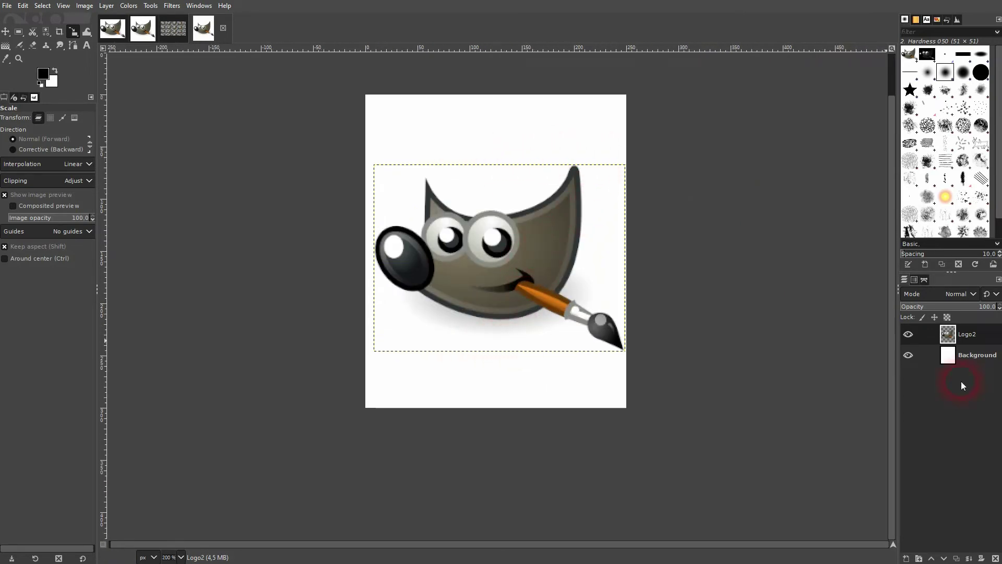
Switch between Background and Logo2 in the Layers panel, leaving Background active
left_click(976, 357)
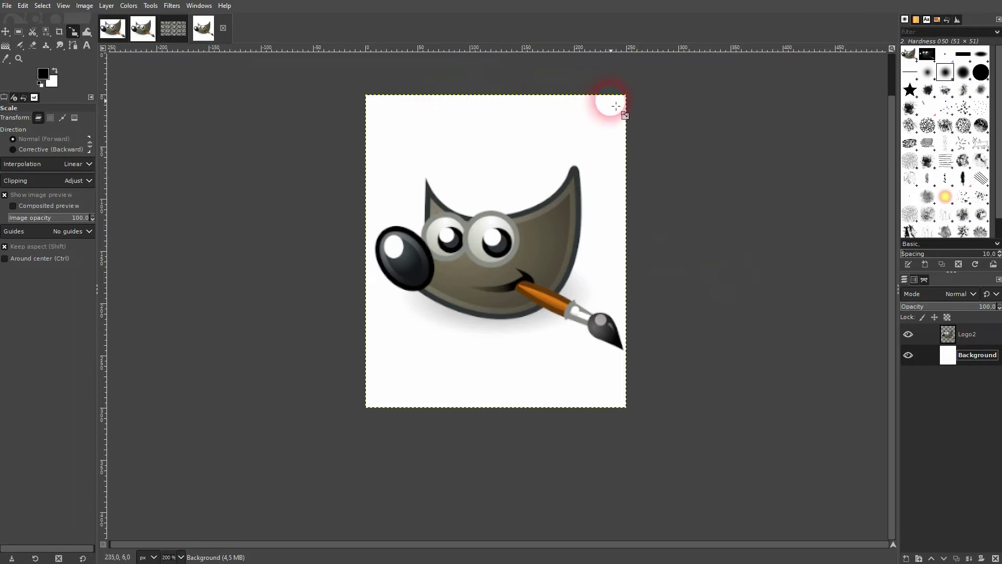
left_click(978, 335)
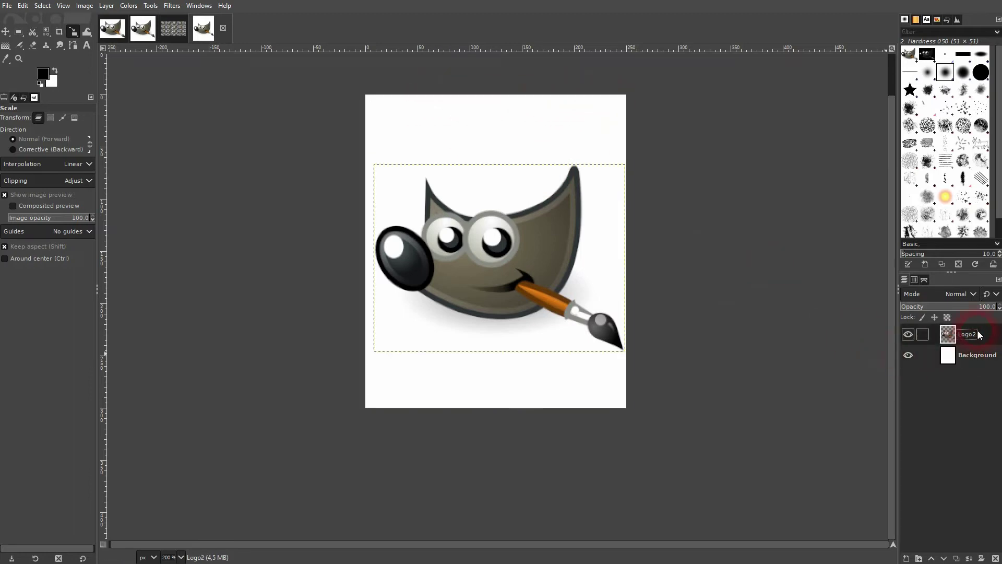
left_click(976, 356)
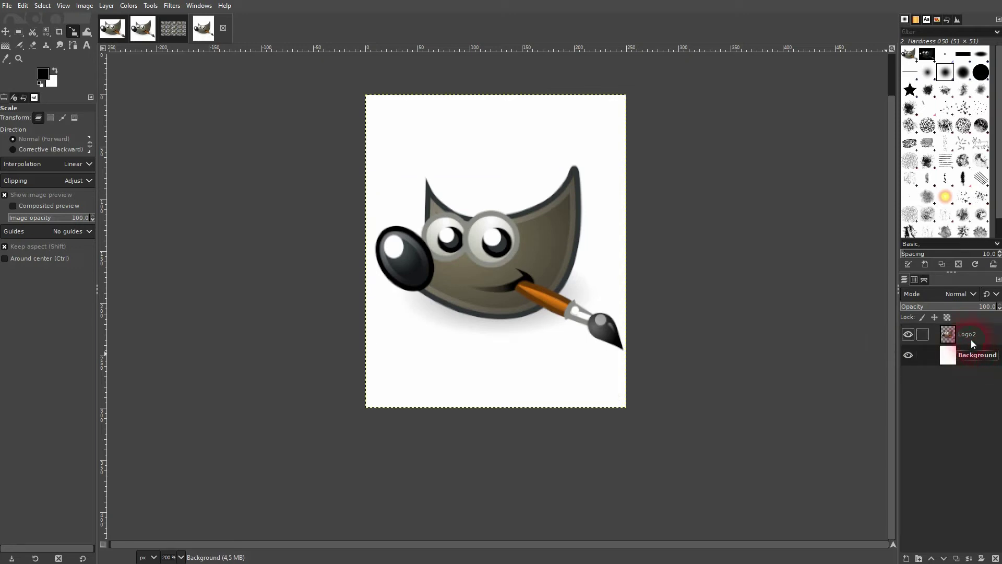
Tile the Background layer into a new 1280×720 image, then return to the logo image
left_click(168, 9)
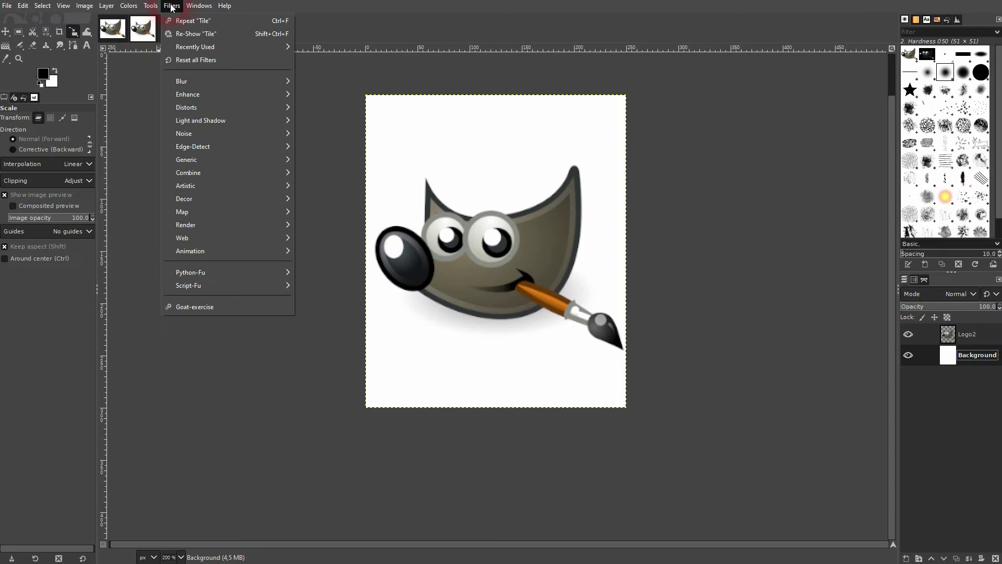
mouse_move(251, 217)
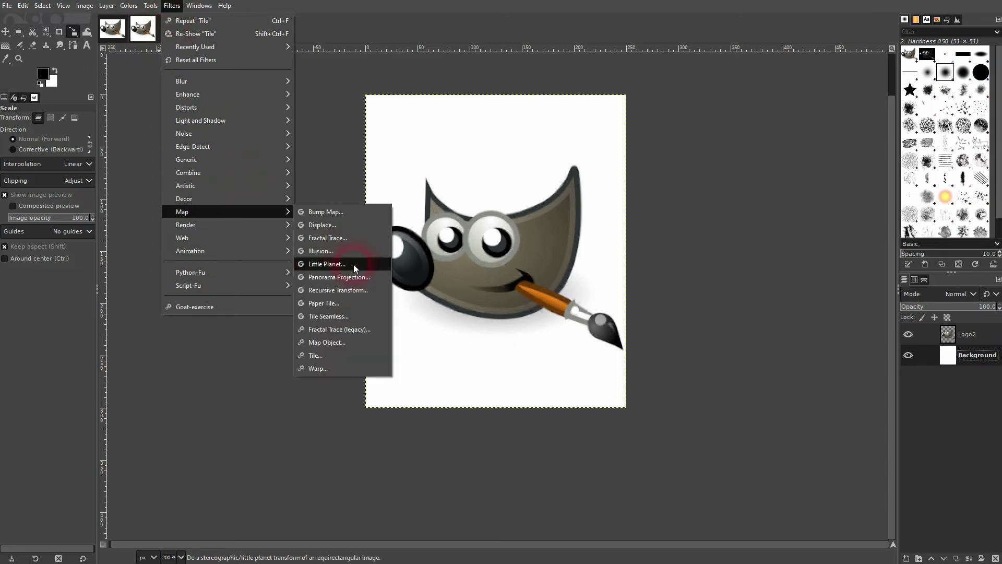
left_click(347, 356)
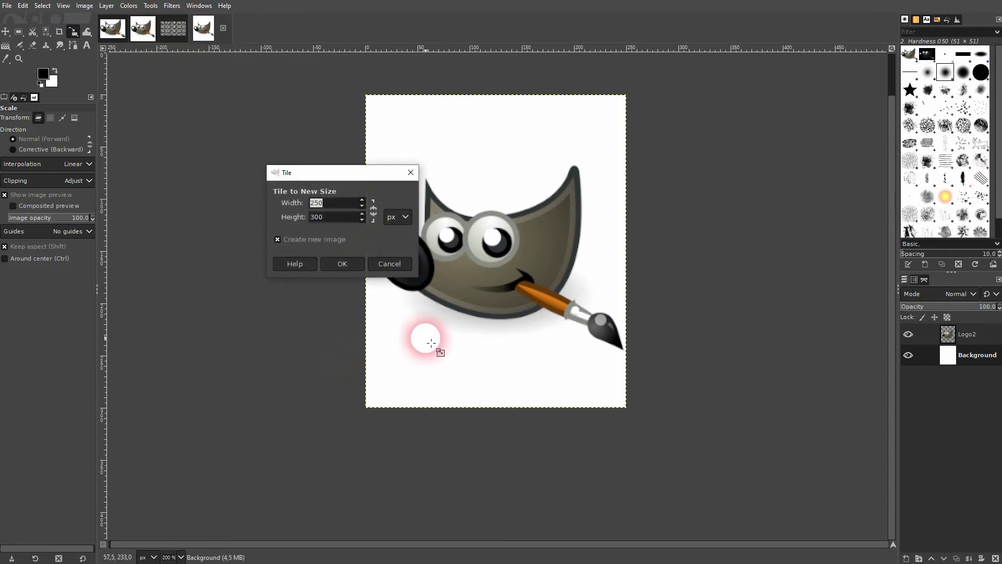
type("1280")
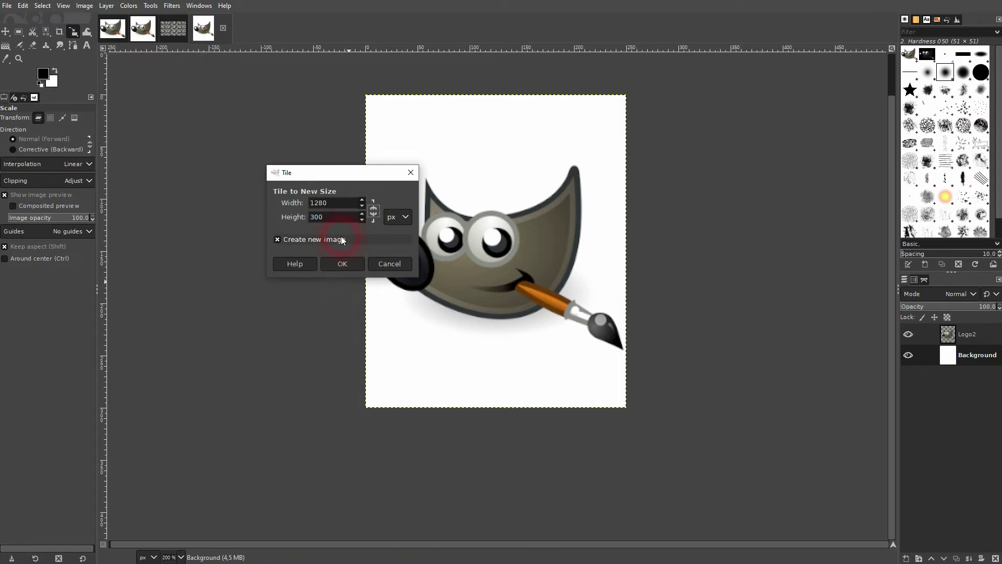
key("Tab")
left_click(344, 258)
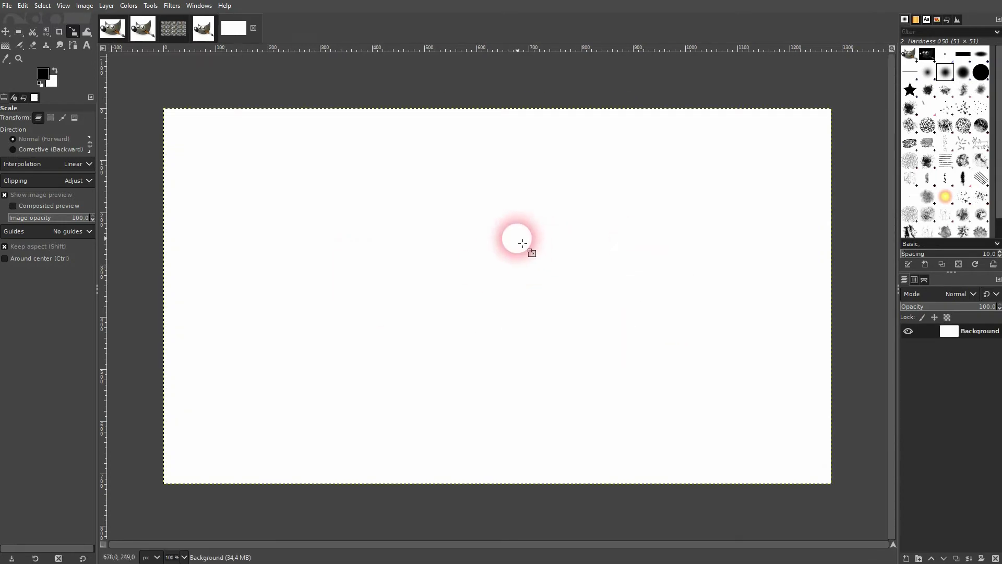
left_click(204, 32)
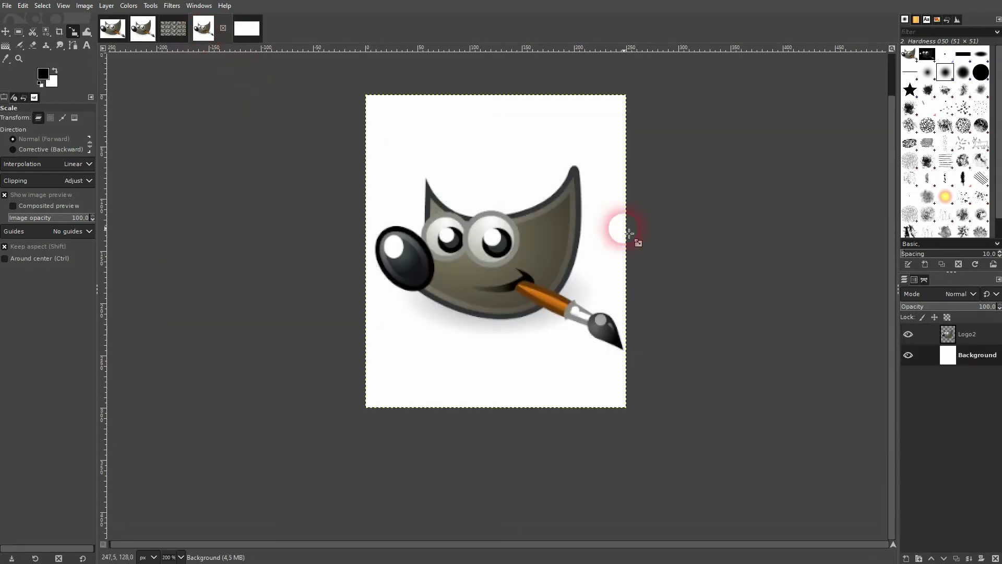
With Logo2 active, export the image to the Desktop as 'tut example' PNG with default options
left_click(969, 336)
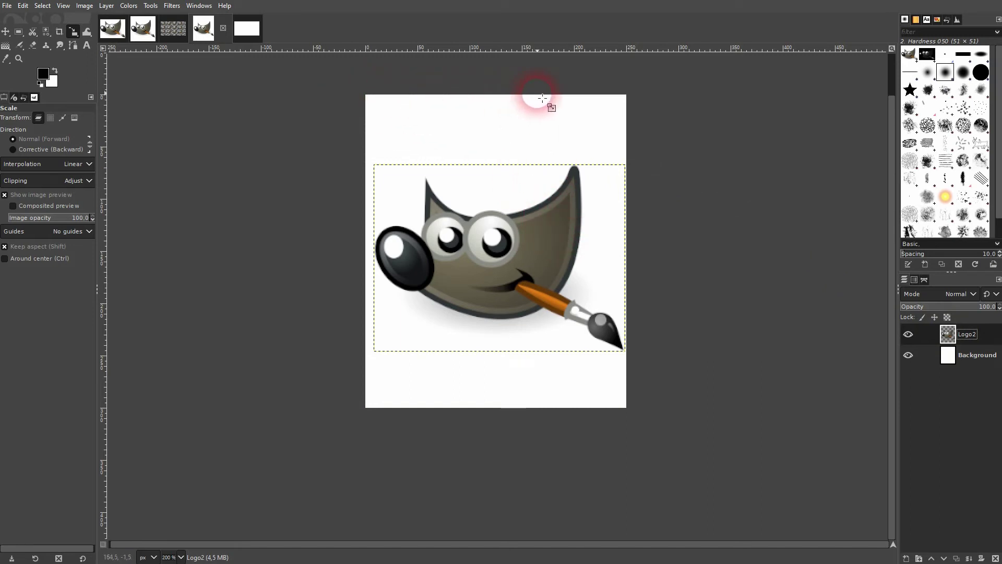
left_click(7, 6)
left_click(63, 168)
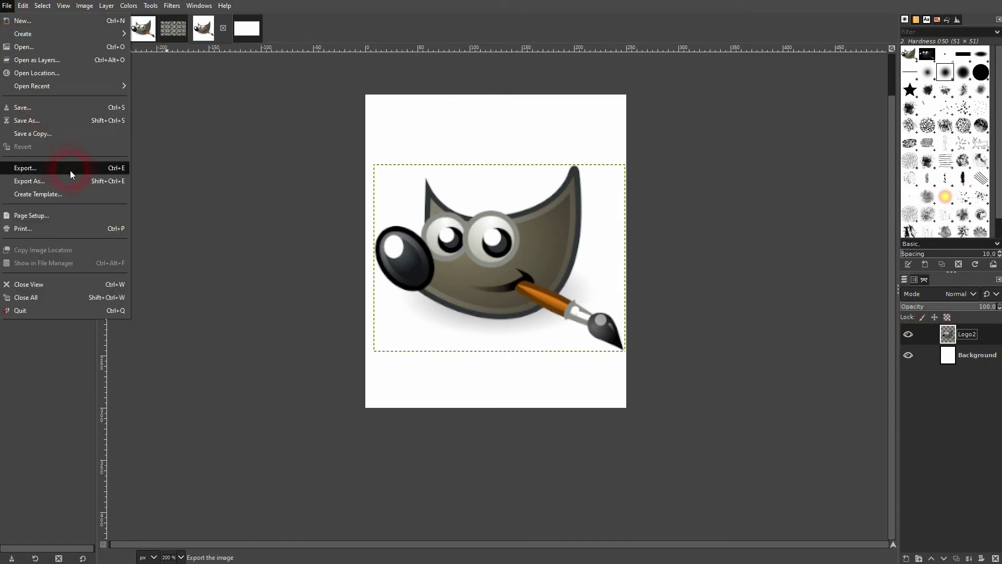
left_click(70, 169)
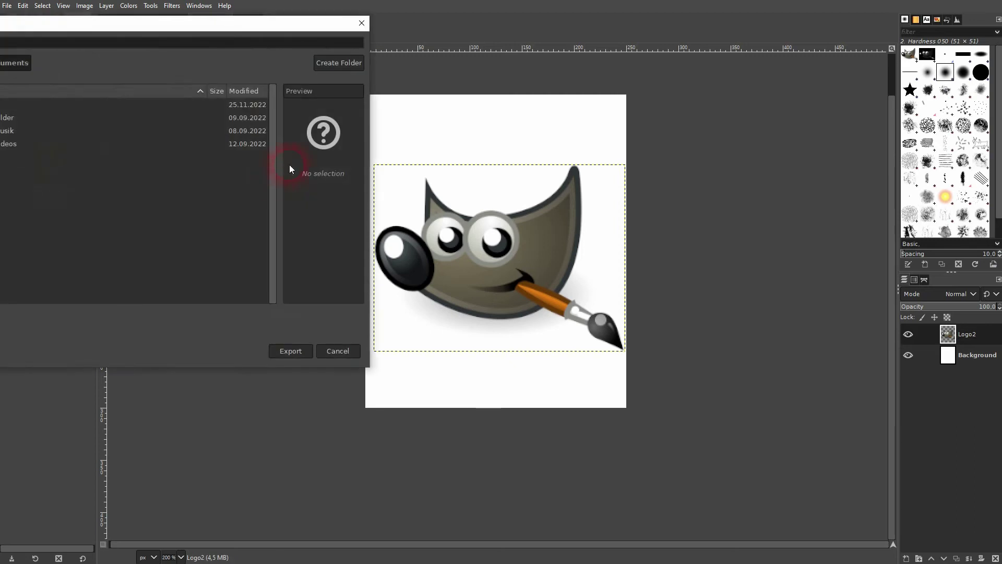
left_click_drag(136, 28, 282, 115)
left_click(227, 167)
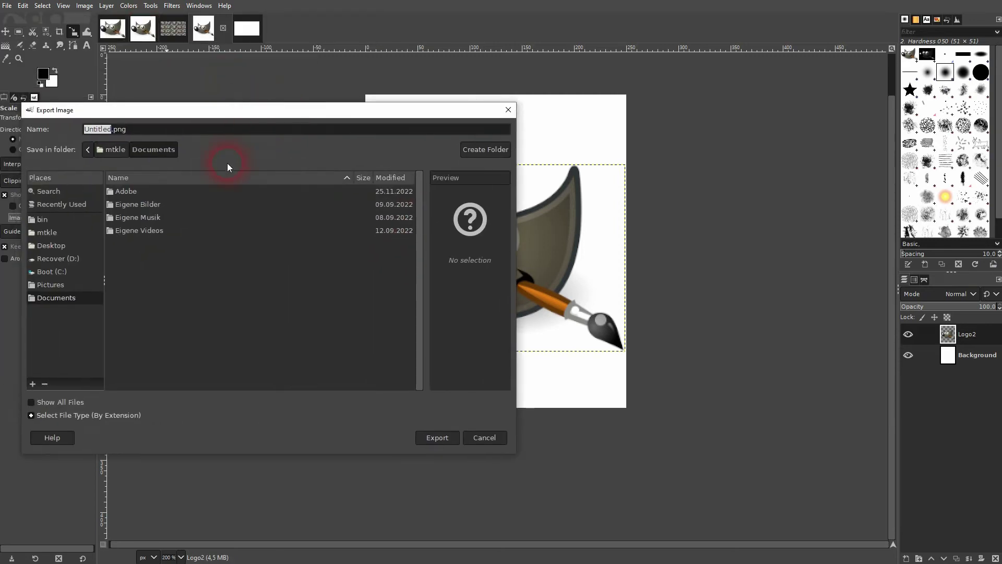
type("tut example")
left_click(57, 245)
left_click(450, 436)
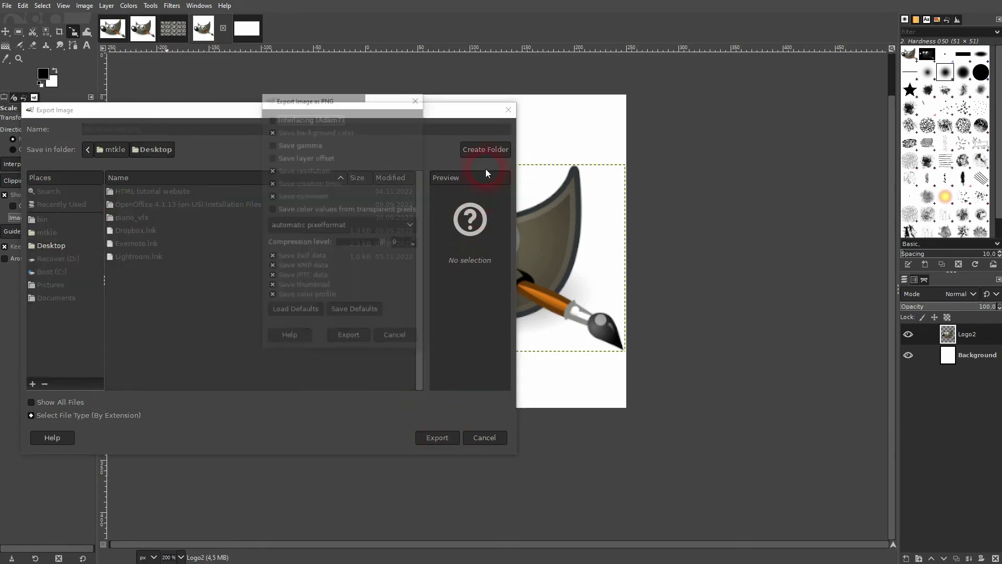
left_click(348, 338)
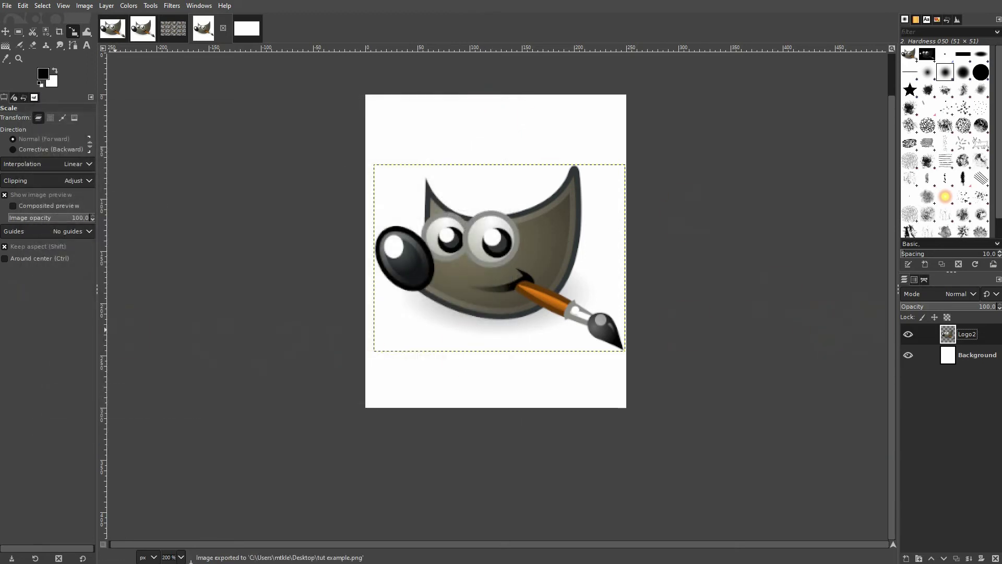
Add tut example.png to the image as a new layer and make it the active layer
left_click(495, 258)
left_click_drag(500, 260, 490, 252)
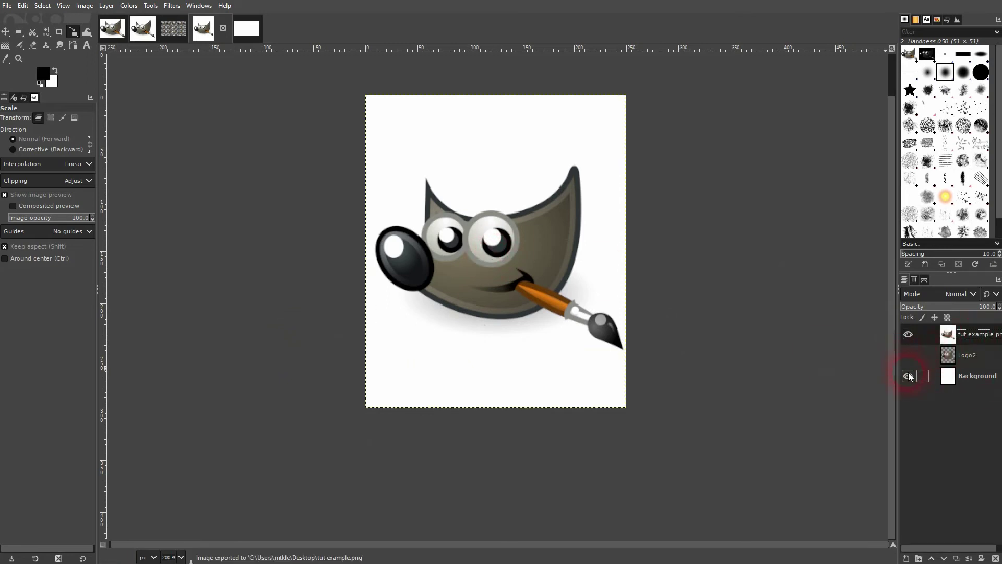
left_click(971, 355)
left_click(972, 334)
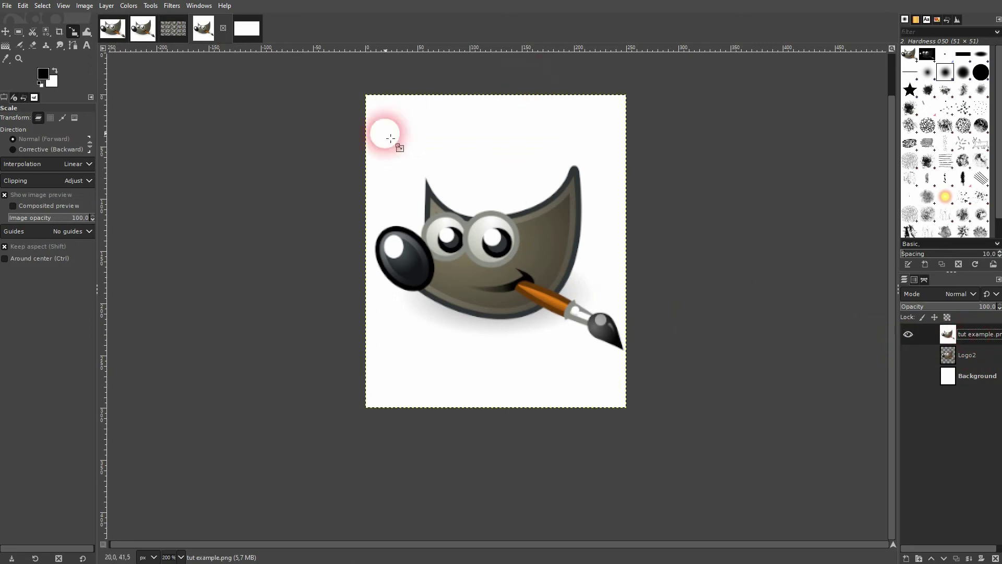
Use Filters > Map > Tile to make a new 1280×720 image from that layer
left_click(172, 5)
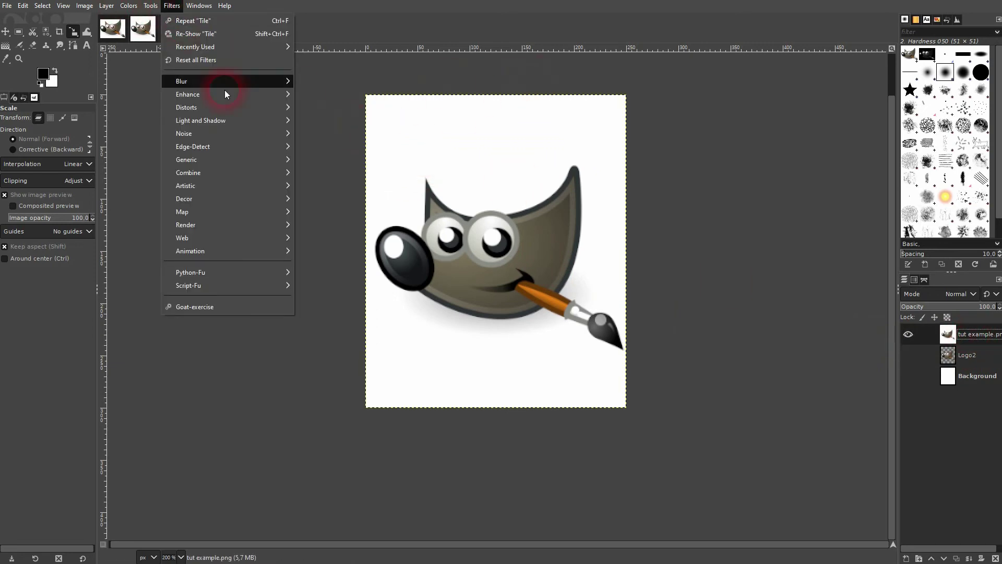
mouse_move(267, 212)
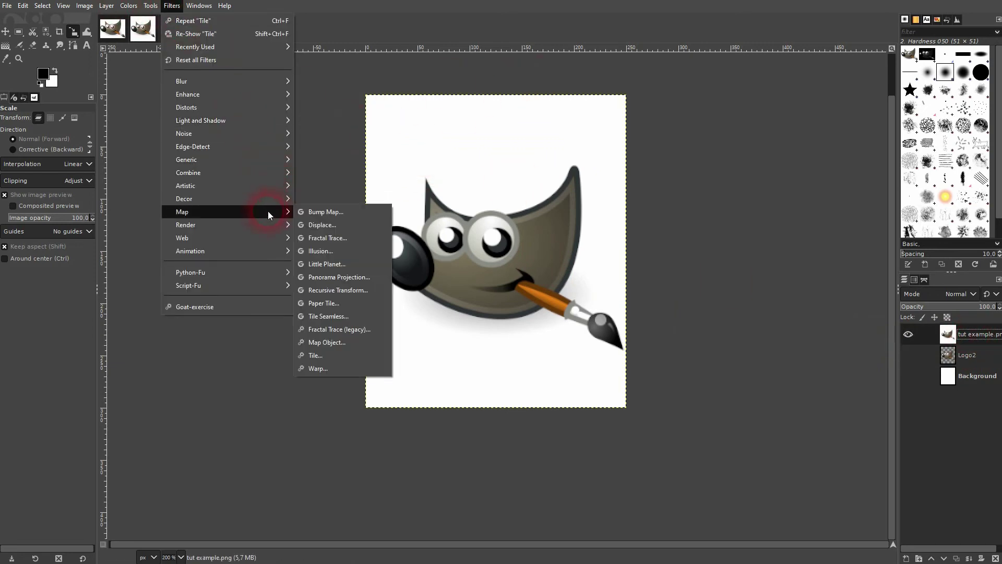
left_click(353, 354)
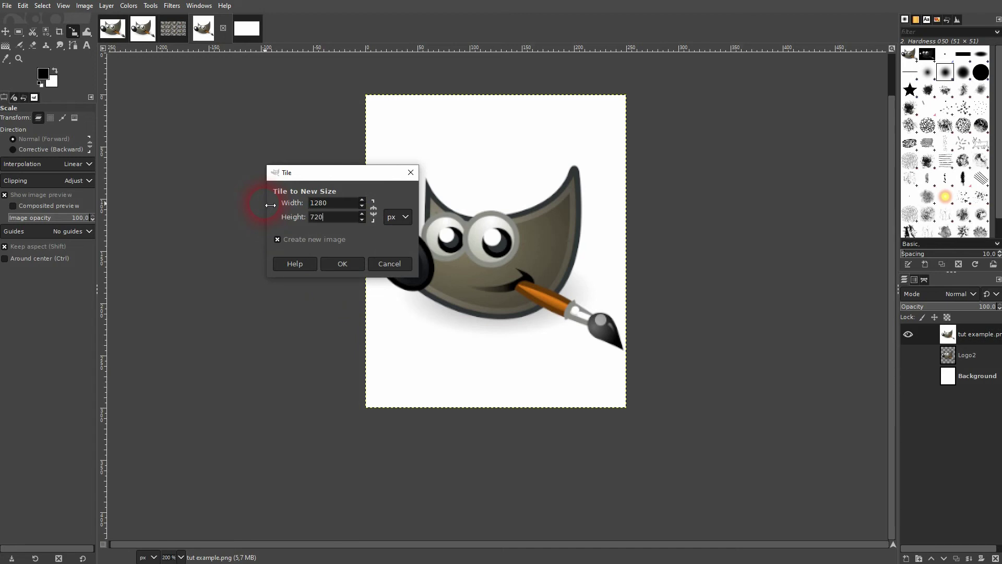
left_click(342, 264)
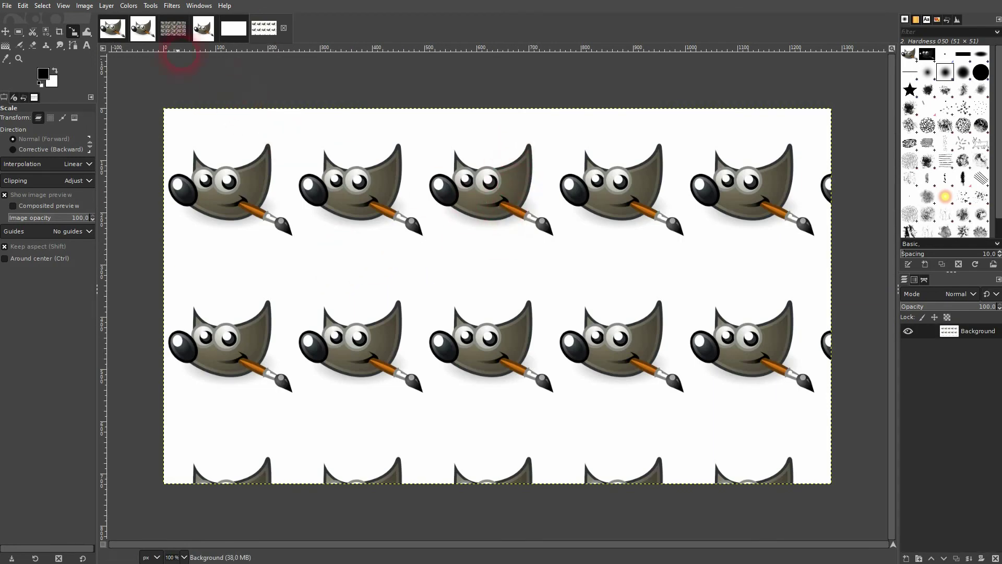
Put a white-filled 'bg' layer beneath the dense tiled Wilber pattern, then bring up the spaced tiled image
left_click(173, 28)
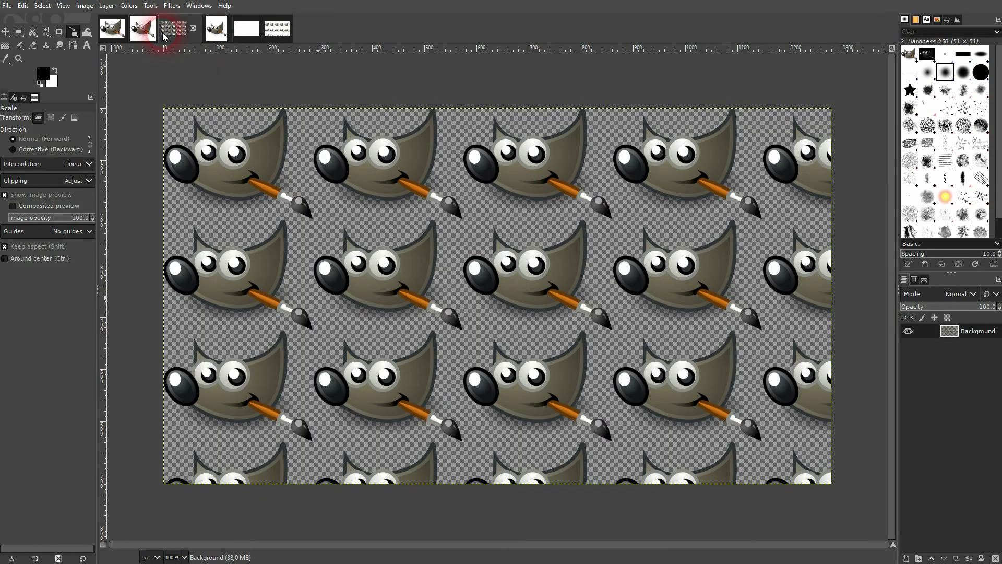
left_click(907, 558)
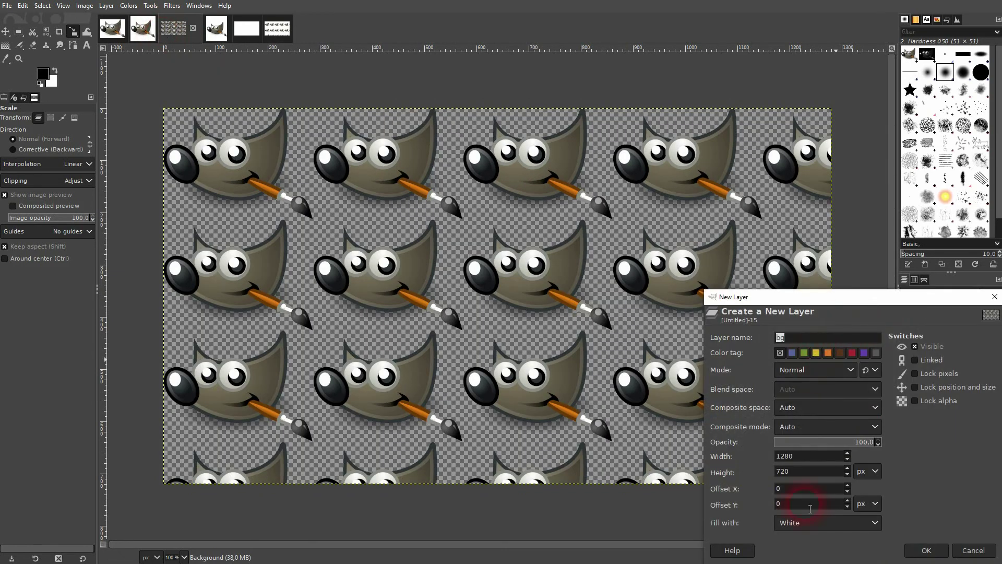
left_click(933, 552)
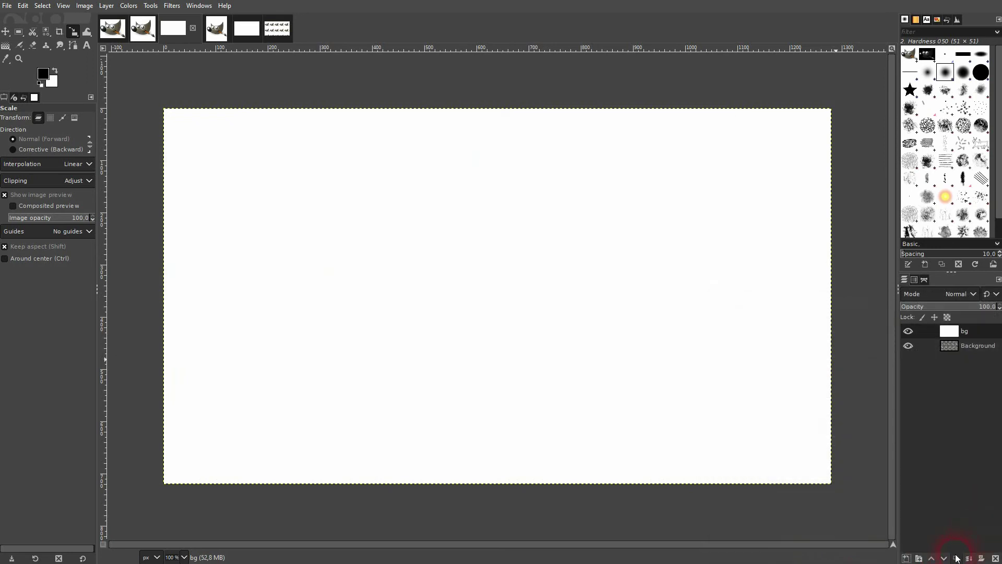
left_click(956, 557)
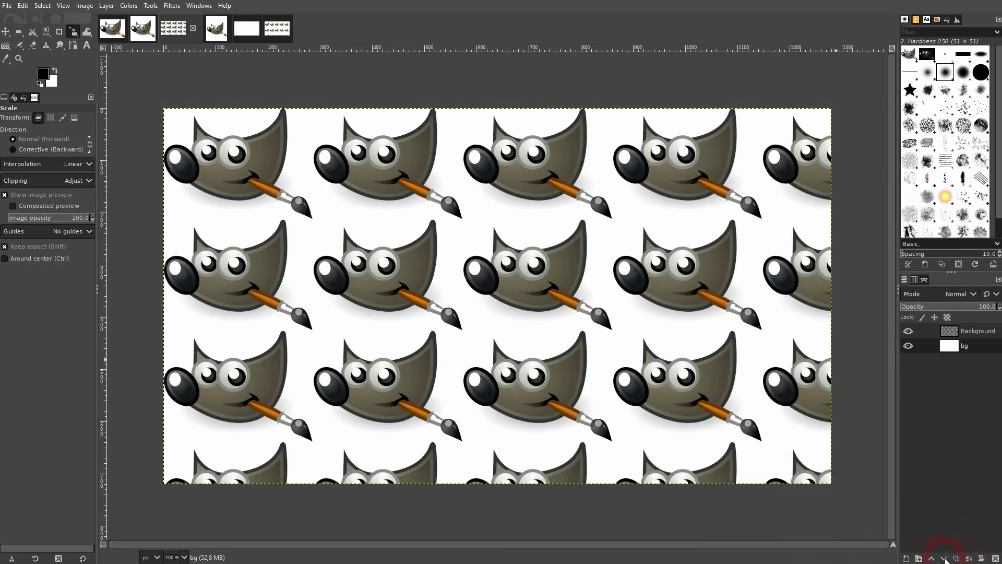
left_click(284, 36)
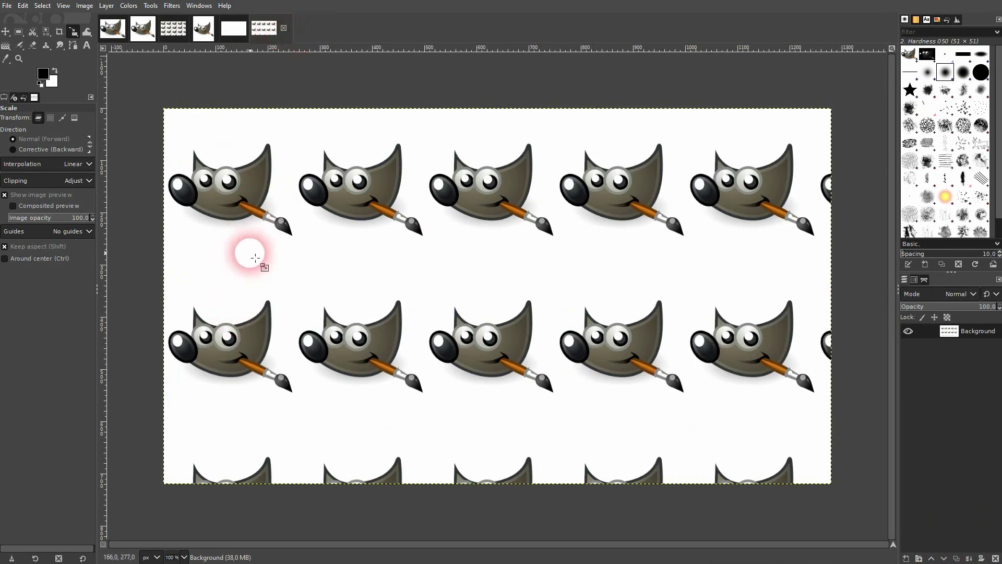
left_click(288, 247)
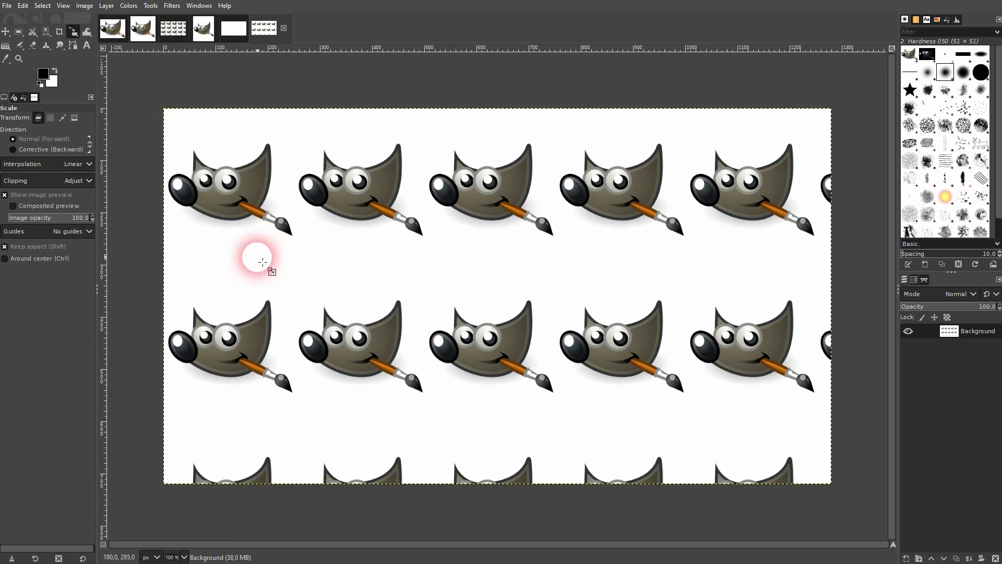
Scale the Gimp Logo layer in the single Wilber image to 298×221 pixels
left_click(142, 28)
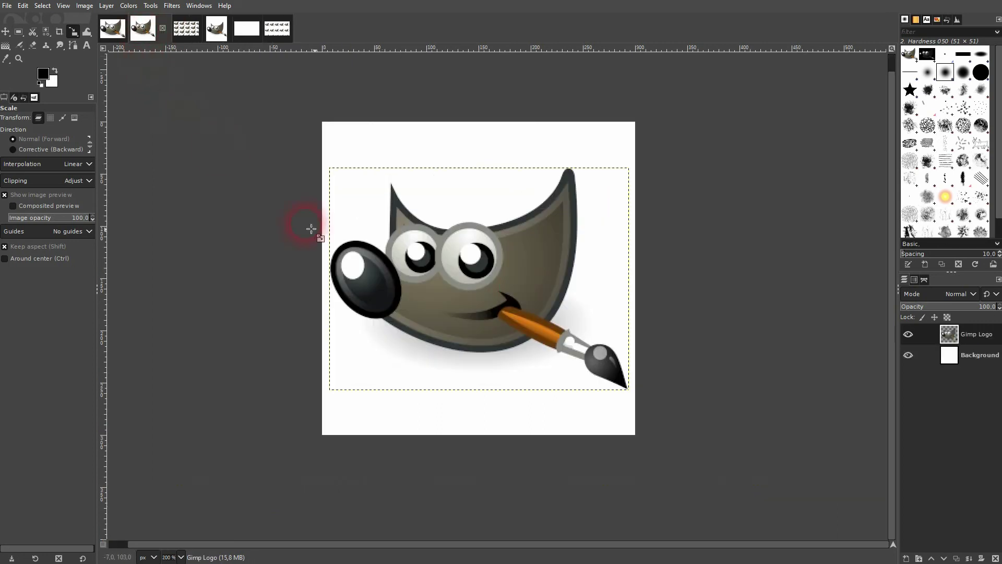
left_click(514, 288)
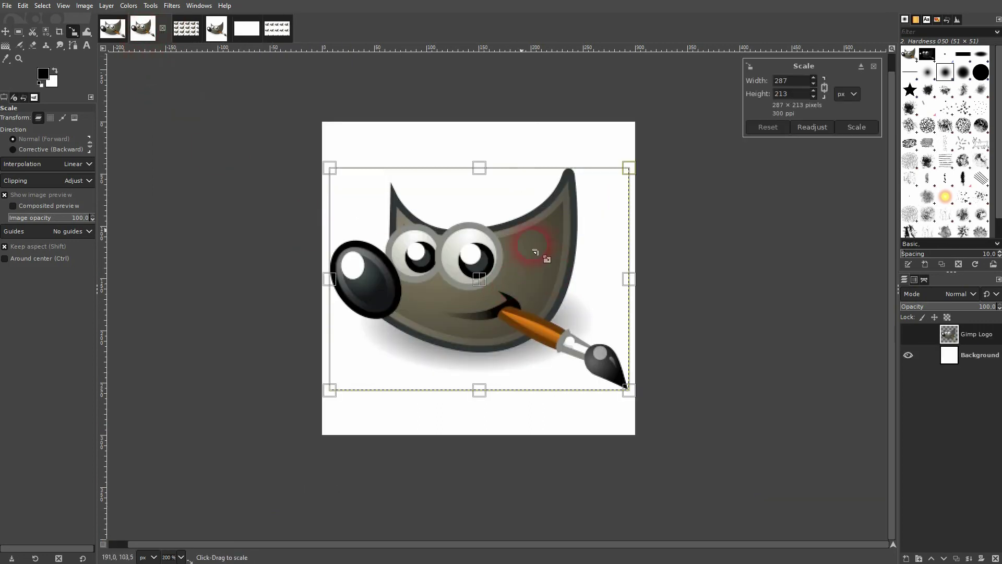
left_click_drag(484, 151, 484, 153)
left_click(484, 261)
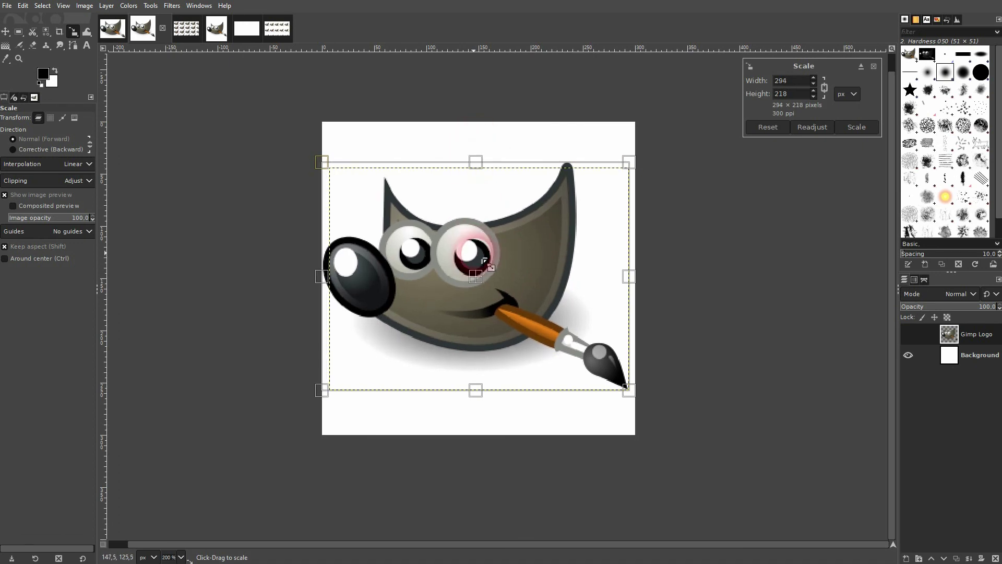
left_click_drag(629, 390, 638, 393)
left_click(857, 127)
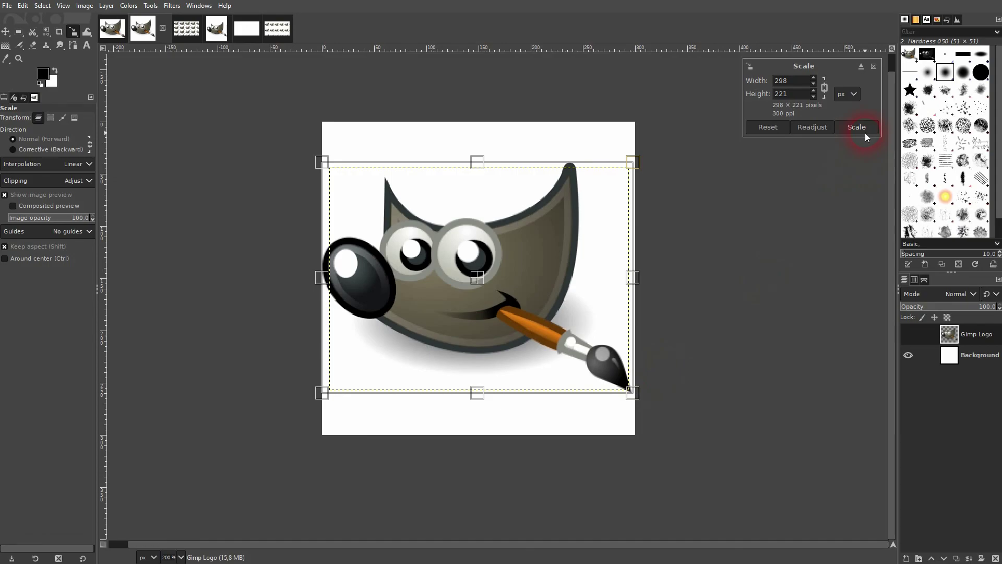